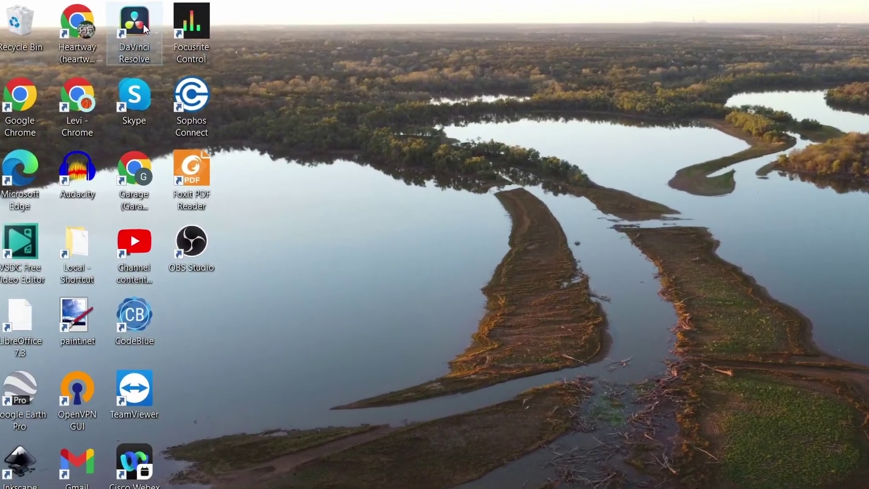
- Launch DaVinci Resolve and look through the existing projects in the Project Manager
double_click(108, 18)
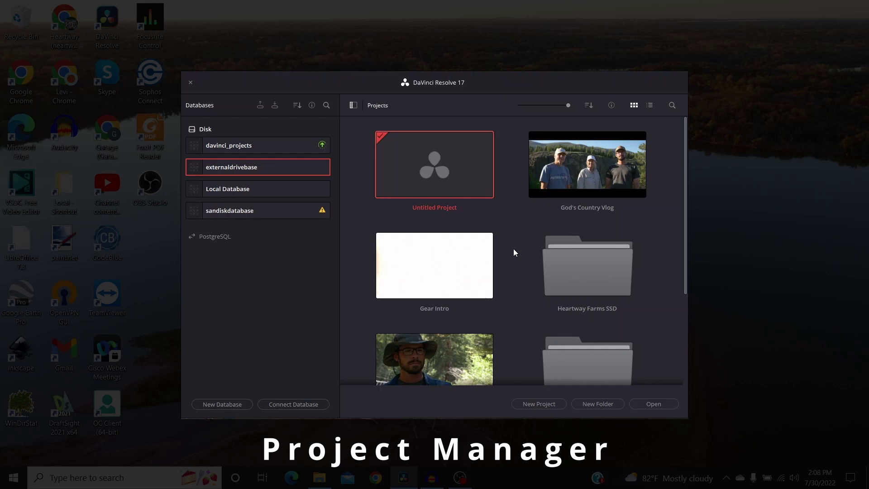
scroll(517, 246, down, 3)
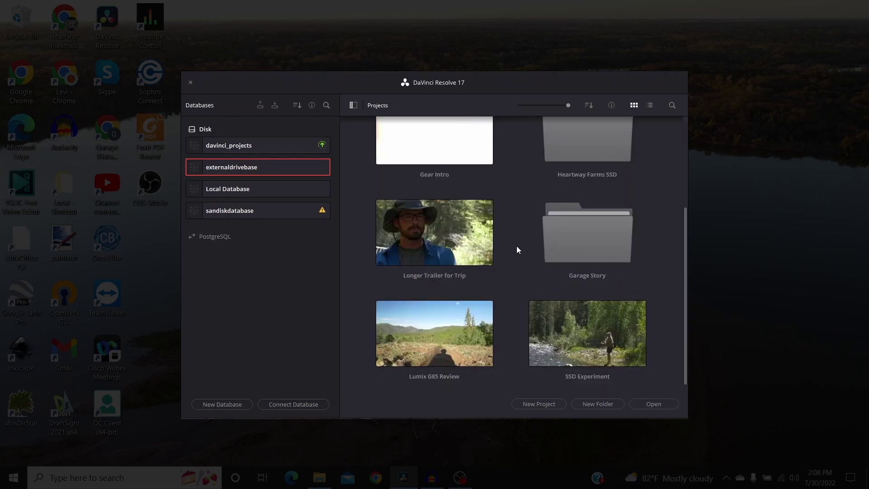
scroll(534, 254, up, 3)
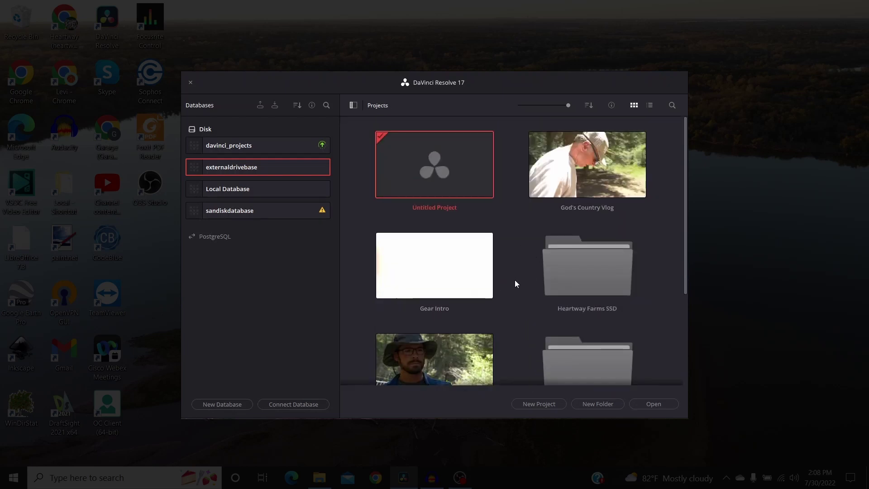
scroll(511, 248, down, 3)
scroll(511, 246, up, 3)
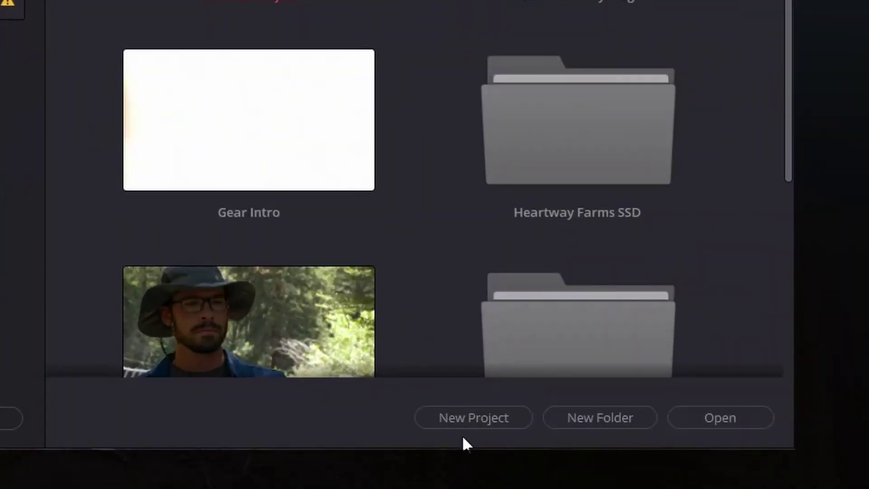
- Create a new project named Rainy Day
click(479, 416)
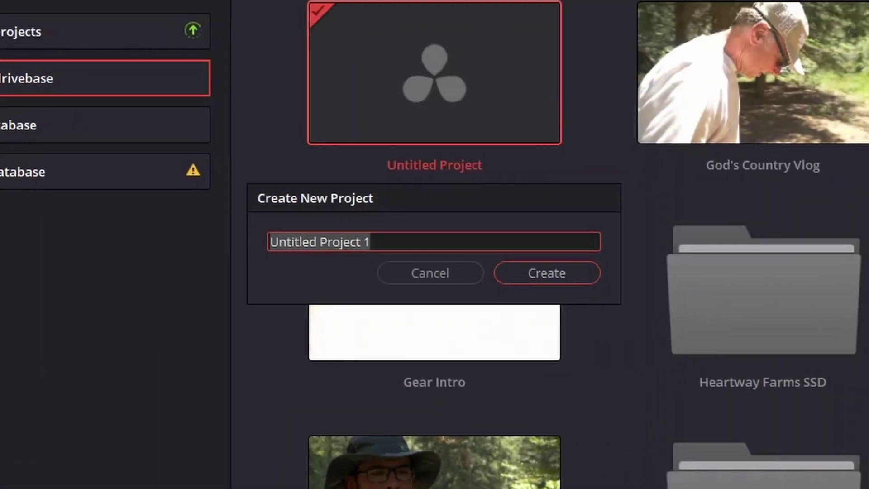
text(Rainy Day)
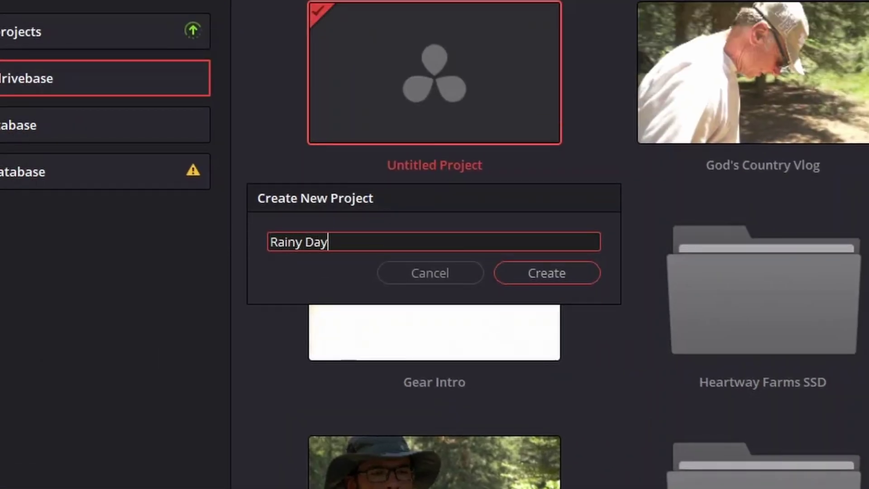
key(Return)
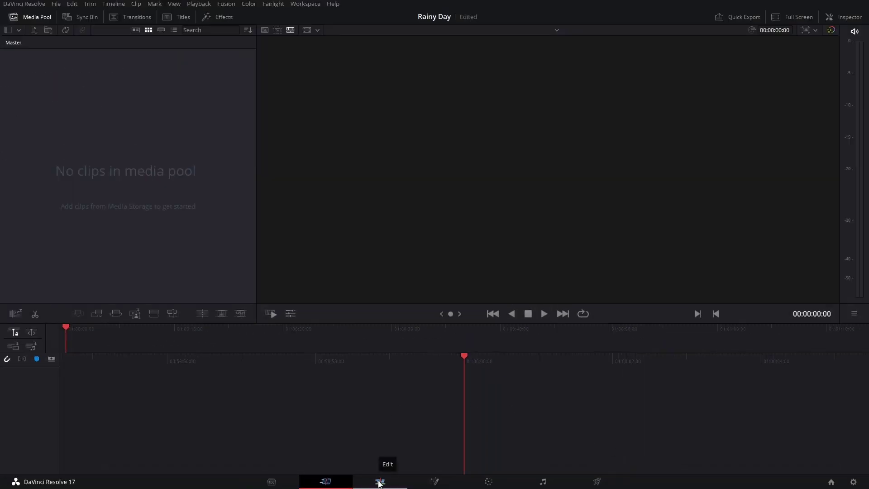
- Switch the new project to the Edit page
click(379, 483)
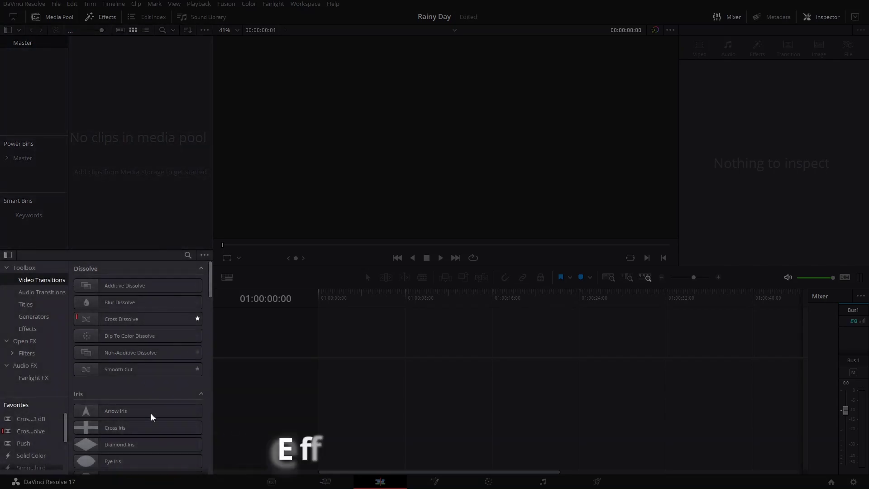
click(126, 369)
click(148, 388)
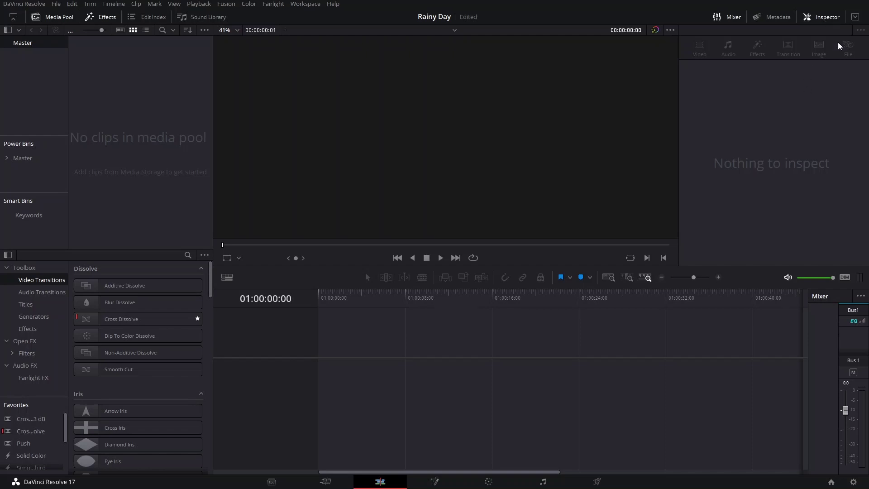
- Hide the Inspector to show the source and timeline viewers side by side
click(828, 18)
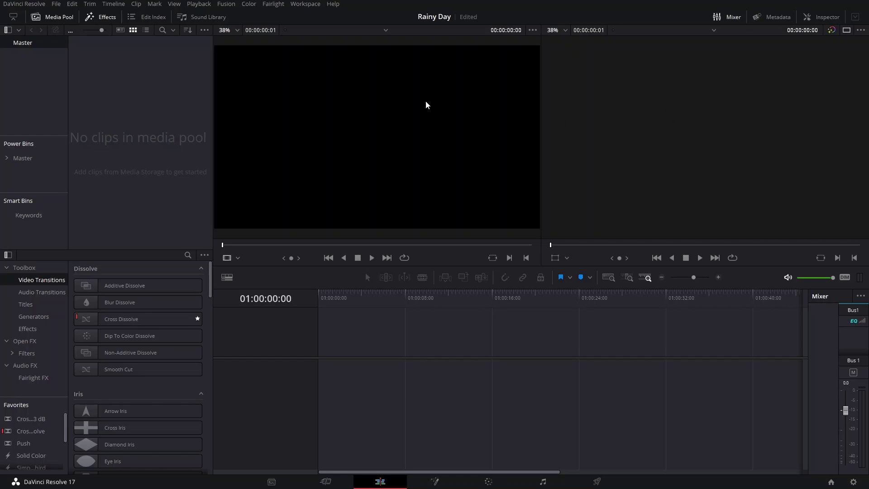
click(820, 19)
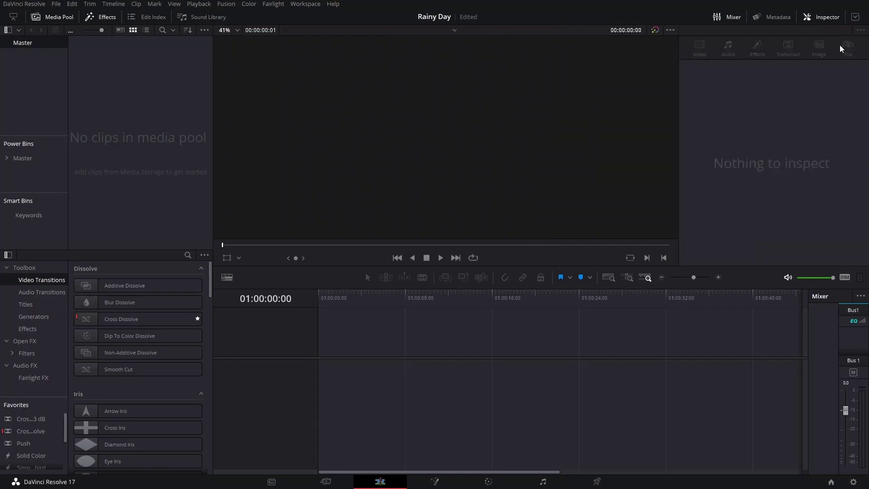
click(824, 22)
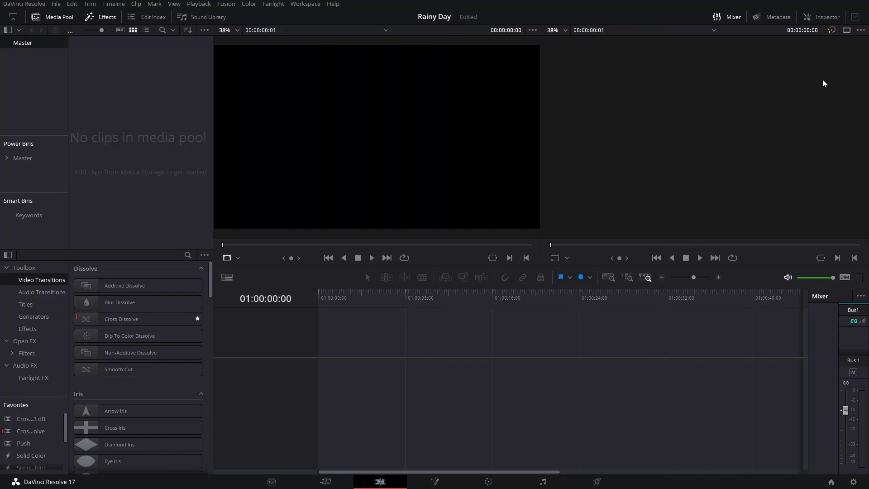
- Hide and restore the Media Pool and the Effects library in turn
click(52, 18)
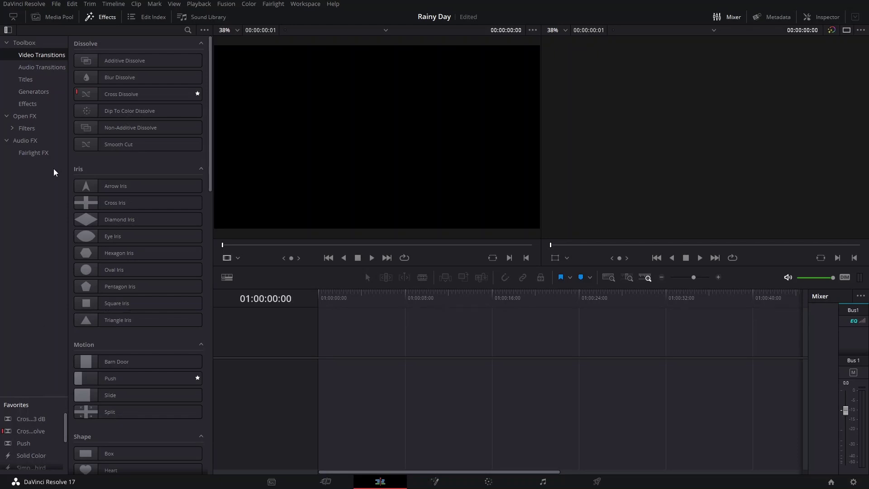
click(66, 18)
click(107, 18)
click(108, 19)
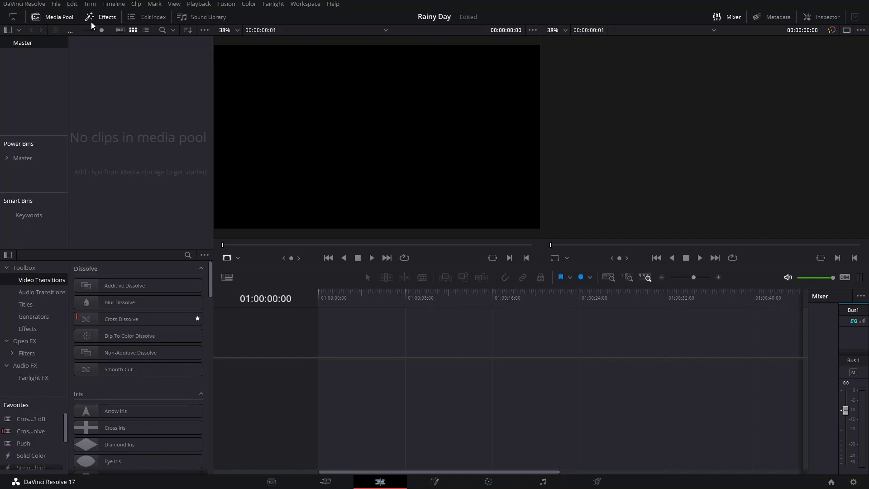
click(106, 18)
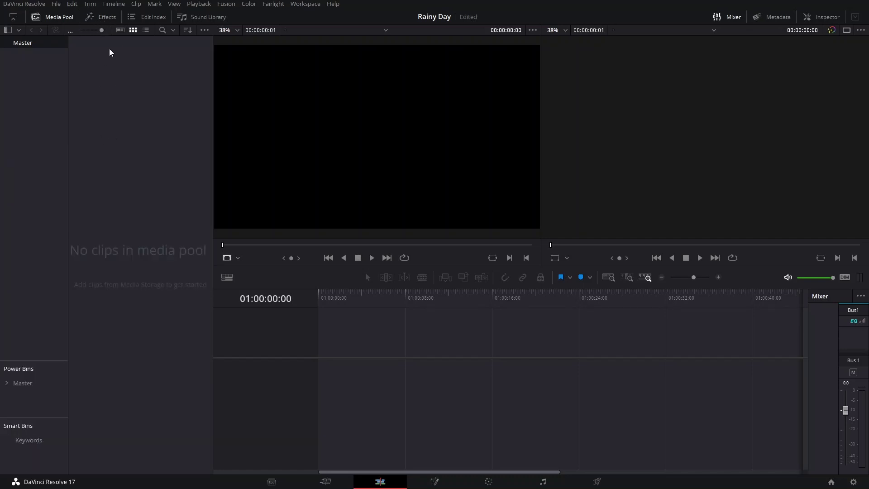
click(107, 17)
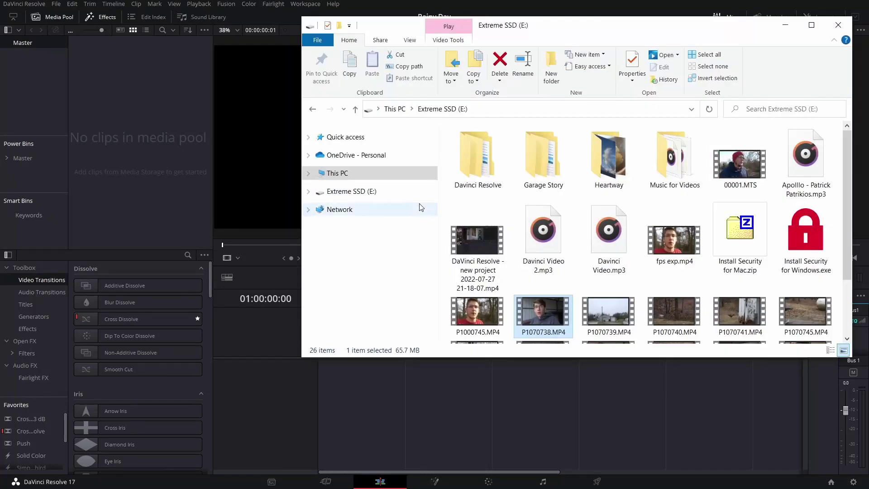
- Add the video clips P1070738.MP4 through P1070752.MP4 from the Extreme SSD (E:) drive to the media pool
click(806, 159)
scroll(679, 218, down, 3)
click(530, 211)
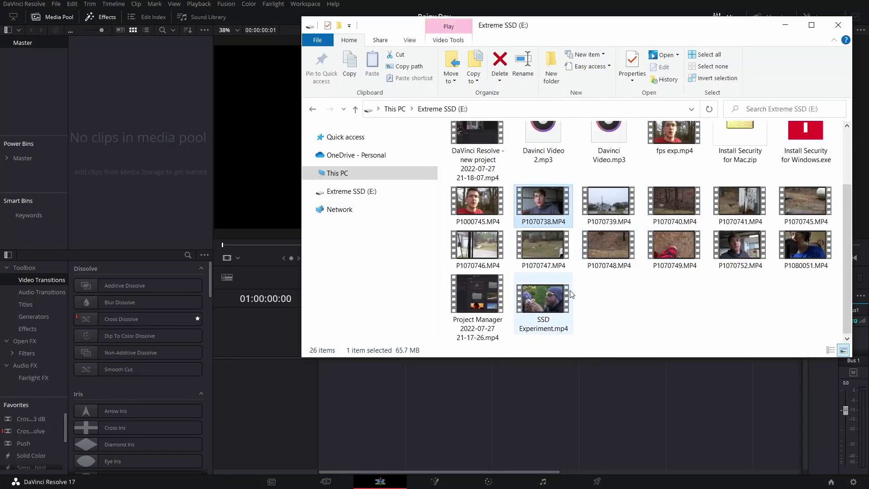
shift+click(742, 254)
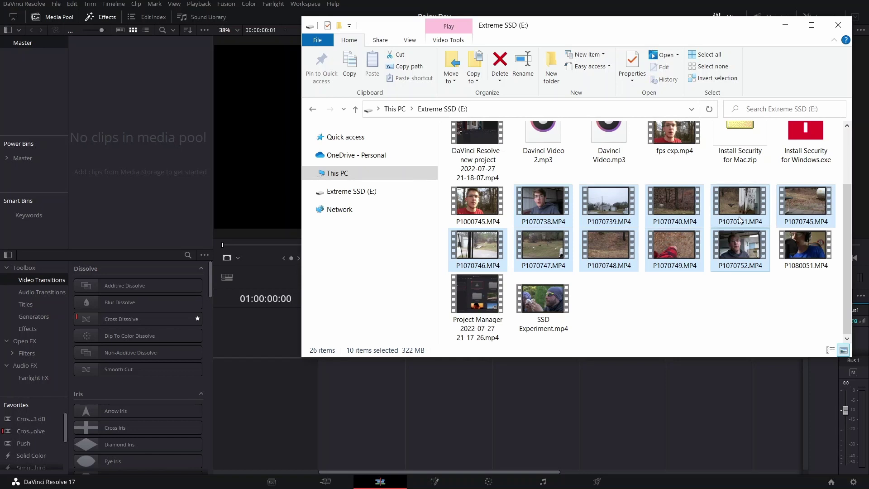
drag(749, 207, 127, 123)
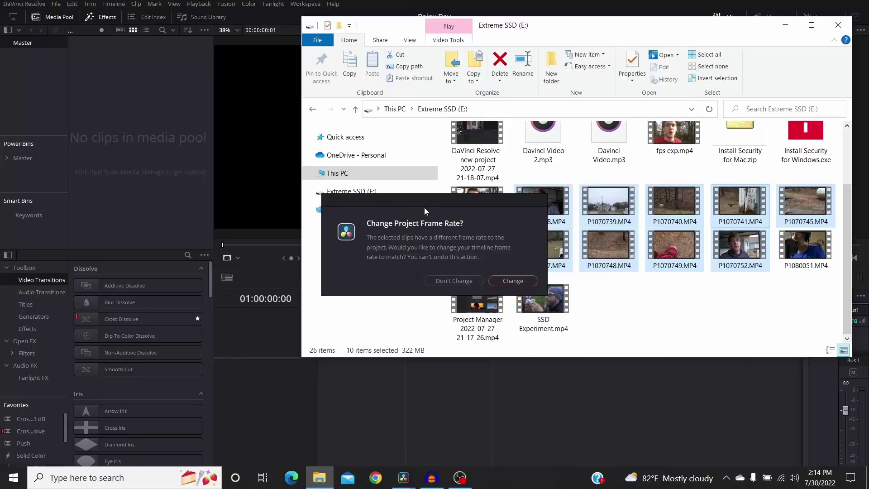
- Change the project frame rate to match the imported clips and return to DaVinci Resolve
drag(424, 208, 379, 197)
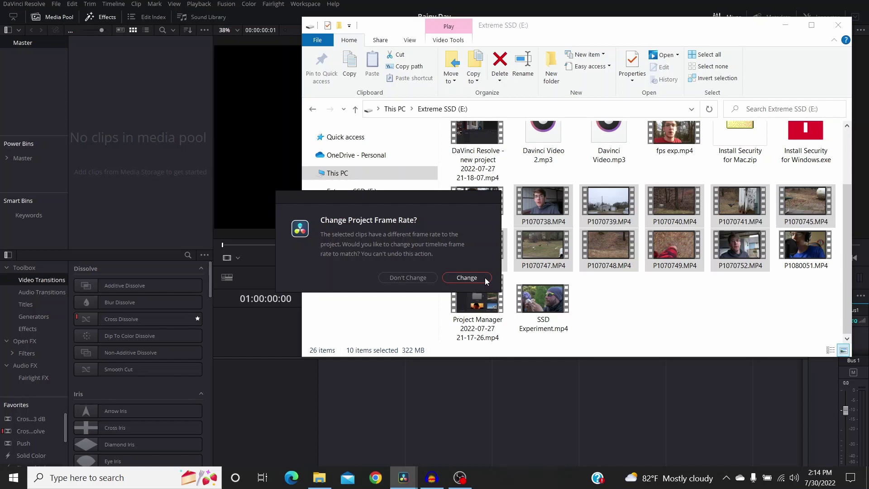
click(466, 277)
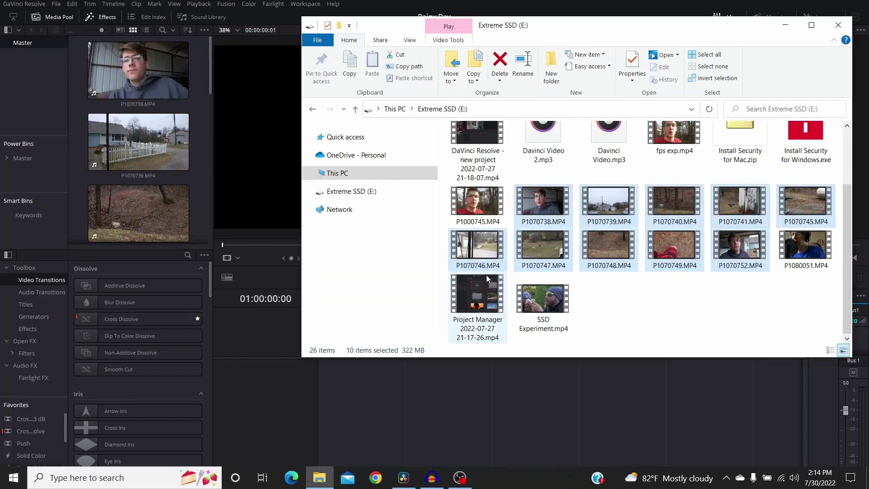
click(194, 122)
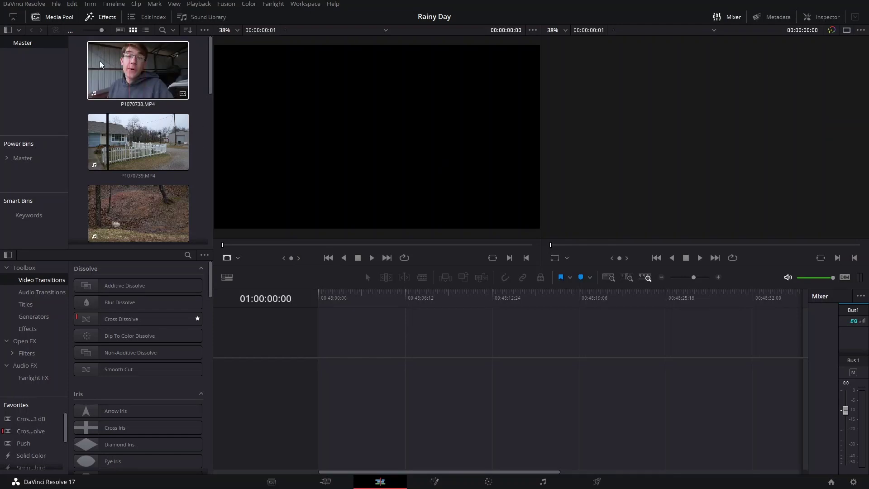
- Look through the imported clip thumbnails in the media pool
scroll(168, 91, down, 4)
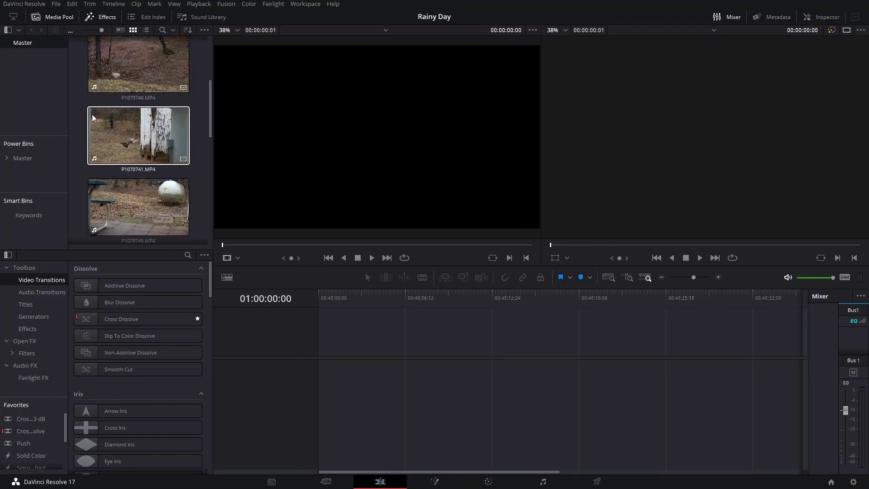
scroll(172, 134, up, 4)
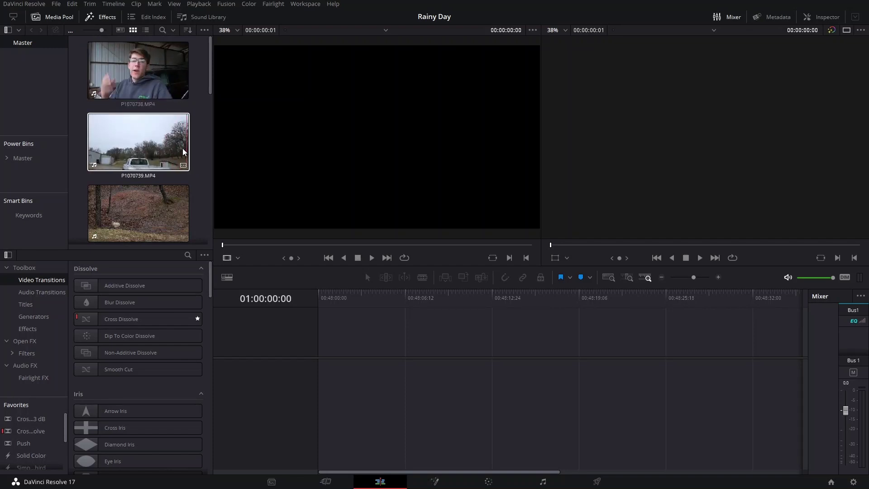
scroll(137, 139, down, 2)
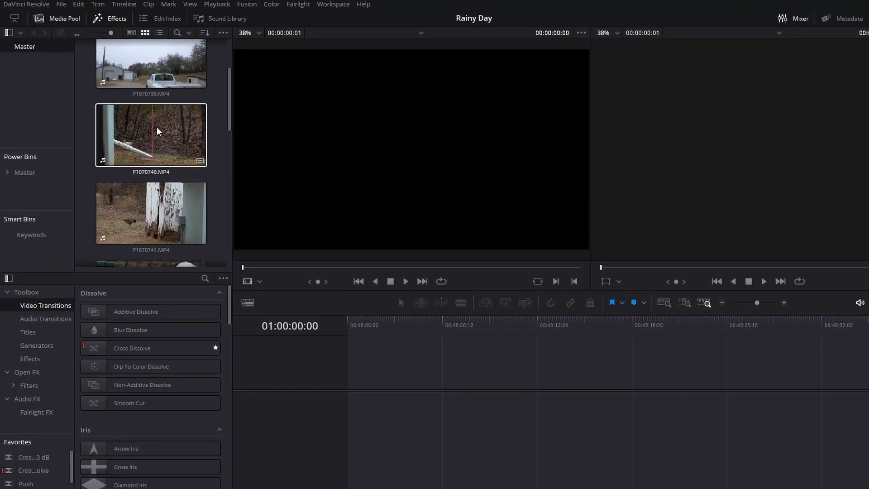
scroll(150, 118, up, 2)
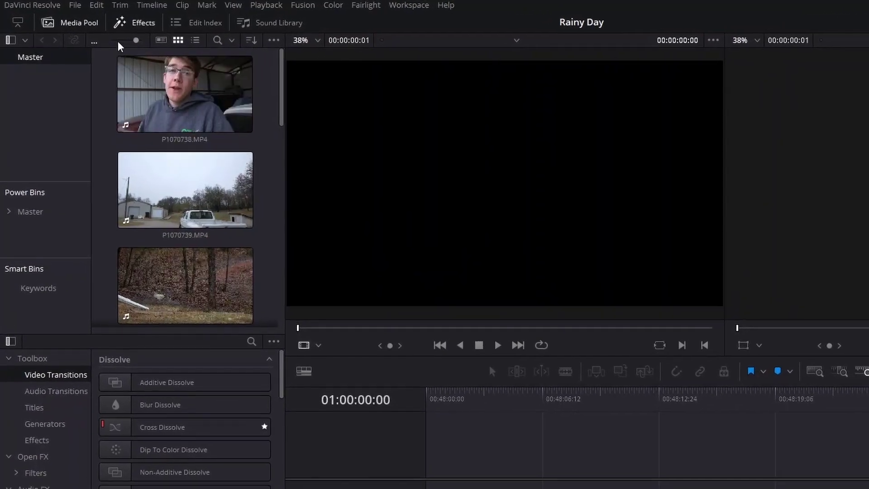
mouse_move(143, 43)
mouse_down()
mouse_move(129, 42)
mouse_move(144, 43)
mouse_up()
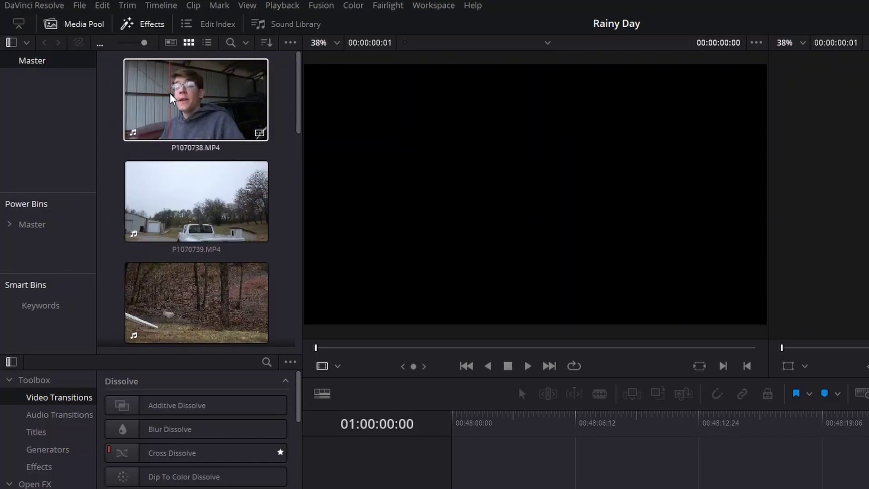
- Preview clip P1070738.MP4 in the source viewer, playing and scrubbing through its beginning
click(197, 109)
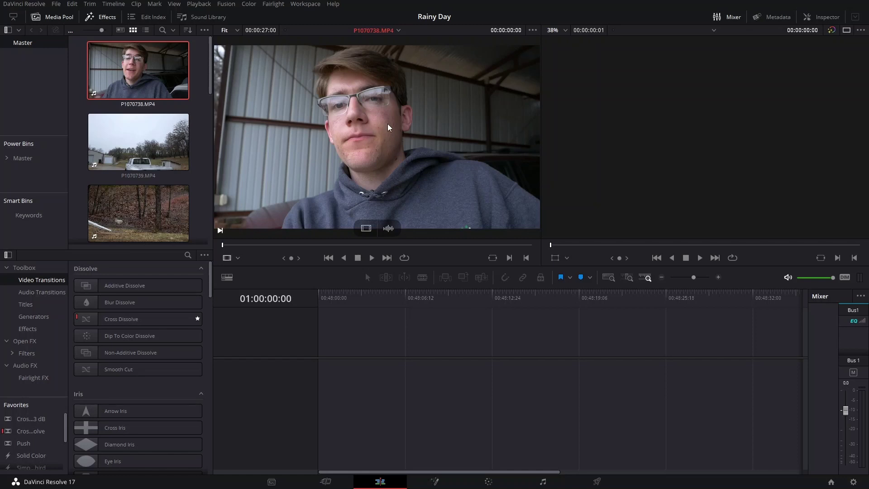
key(space)
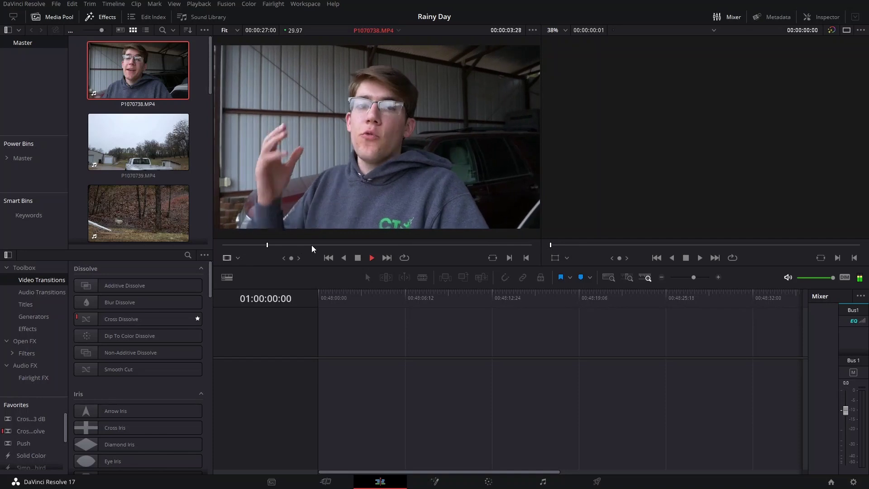
drag(350, 247, 243, 248)
key(space)
key(space)
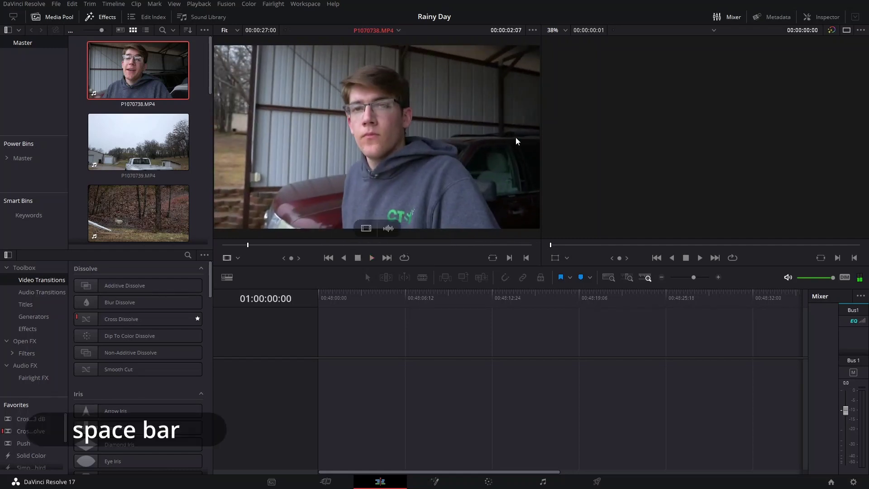
- Preview clips P1070739.MP4 and P1070741.MP4 in the source viewer
click(129, 143)
key(space)
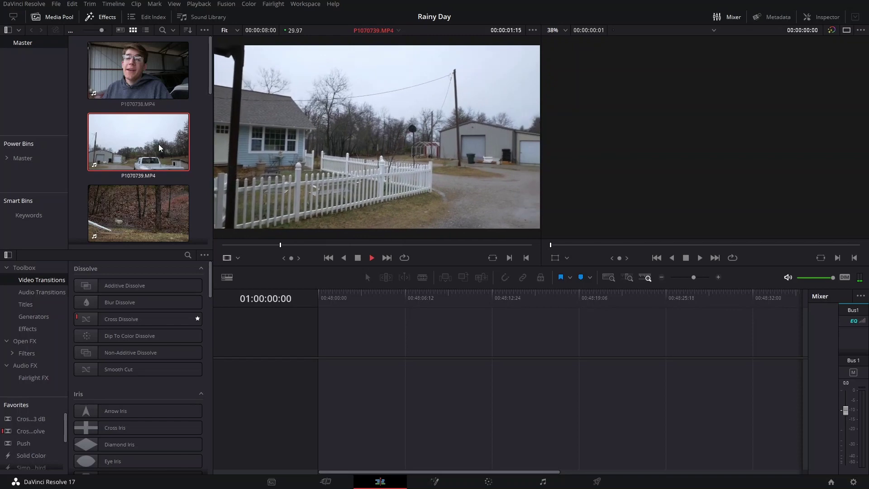
key(space)
scroll(136, 154, down, 3)
click(131, 164)
key(space)
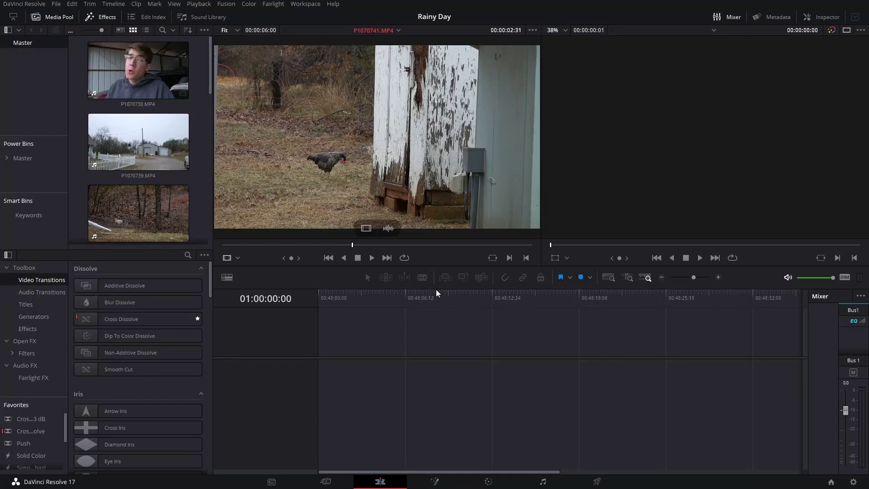
- Place the full clip P1070738.MP4 at the start of a new timeline and make the Audio 1 track taller
double_click(139, 70)
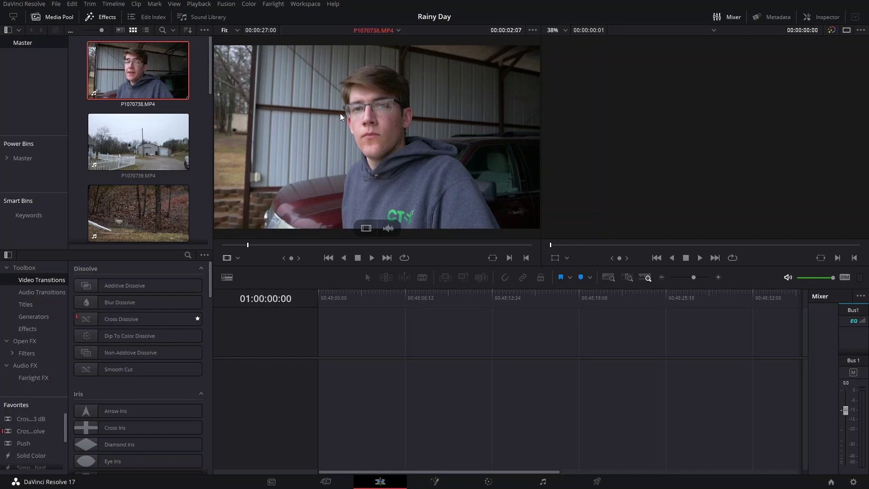
drag(354, 115, 325, 373)
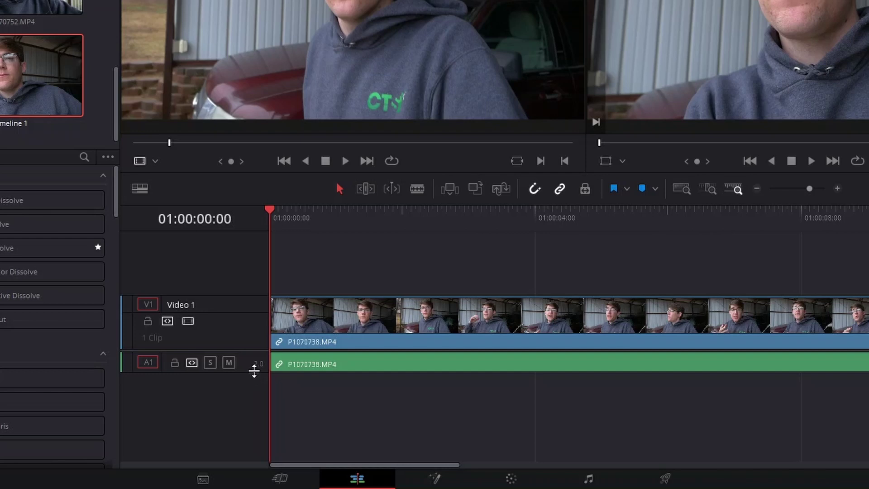
drag(255, 372, 256, 392)
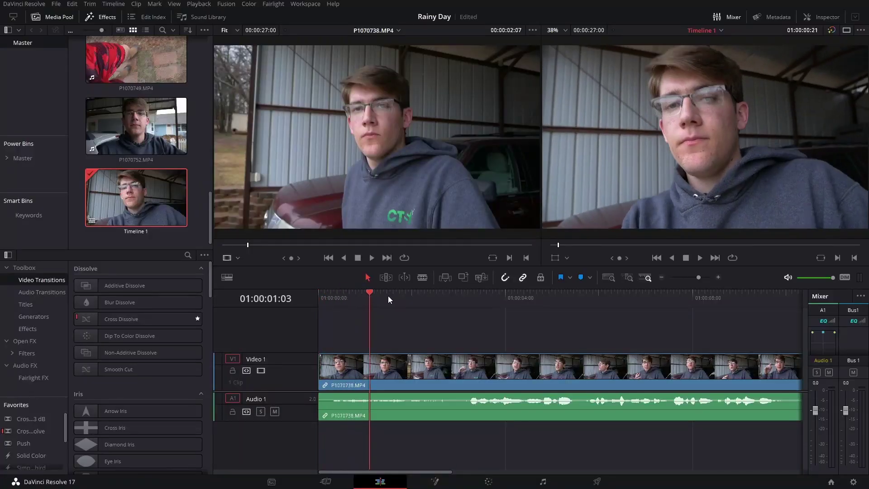
- Scrub and play the opening of the P1070738.MP4 clip on the timeline, stopping the playhead at 01:00:07:17
drag(433, 297, 486, 299)
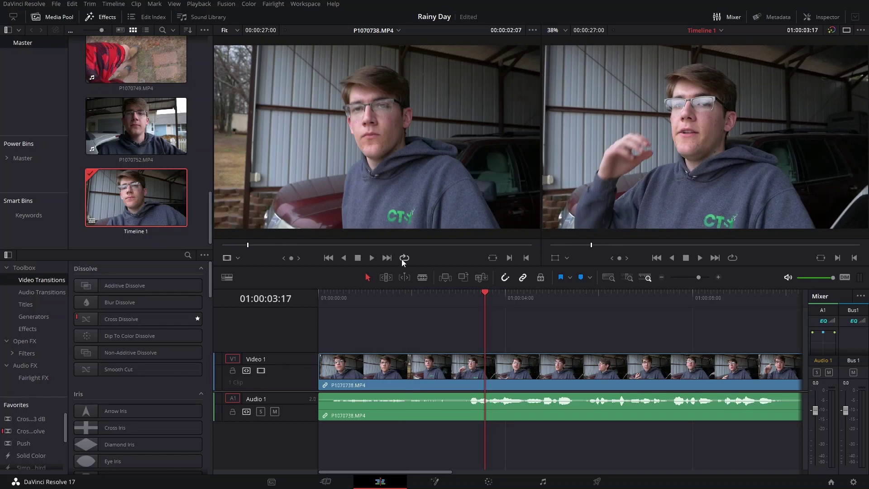
drag(485, 304, 457, 296)
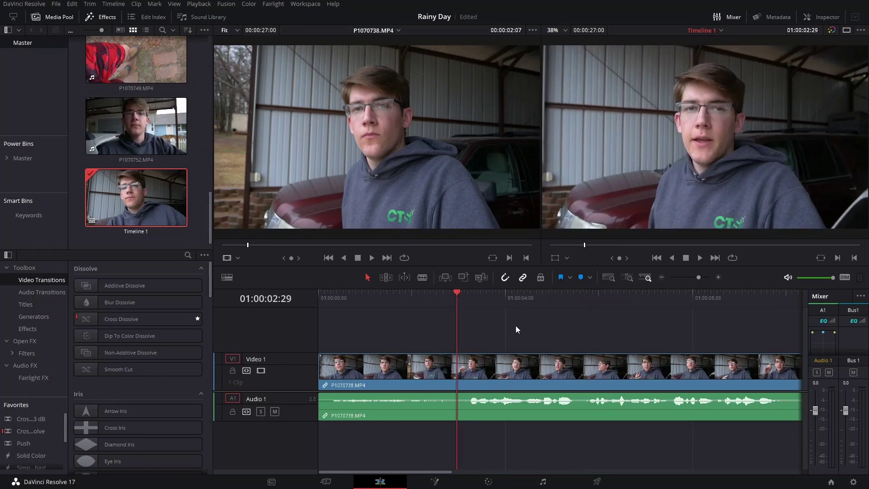
key(space)
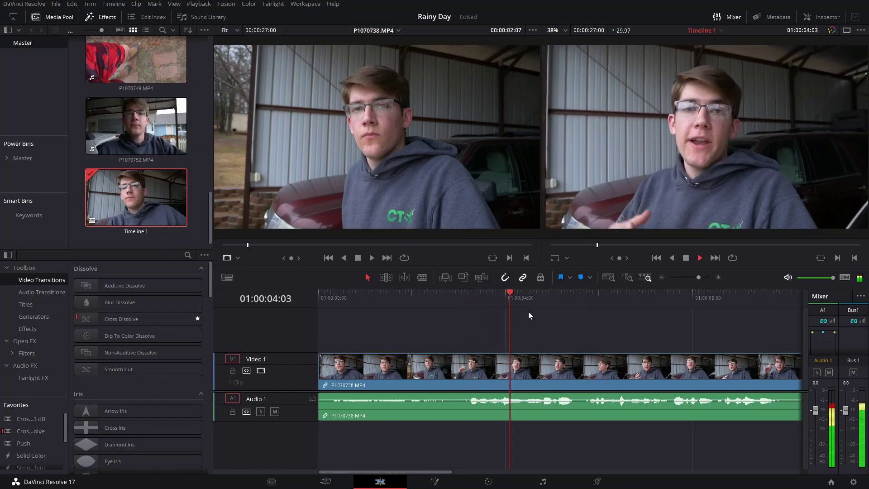
key(space)
drag(551, 303, 670, 300)
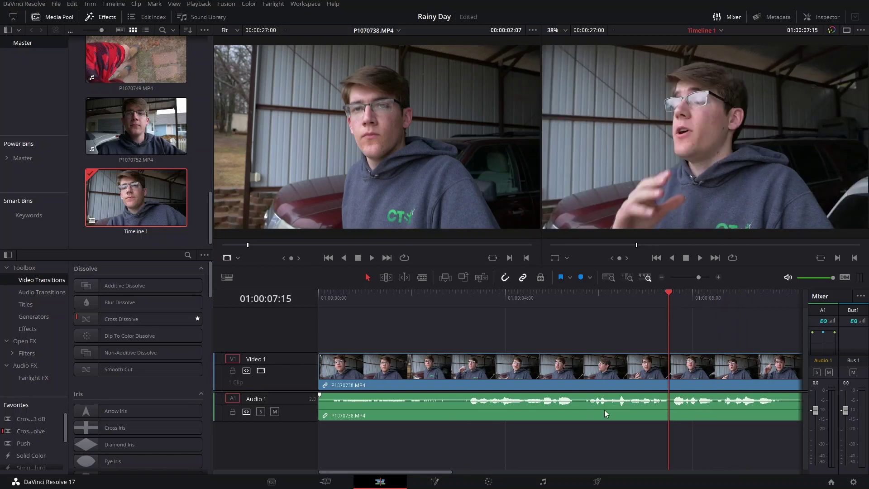
drag(668, 294, 673, 295)
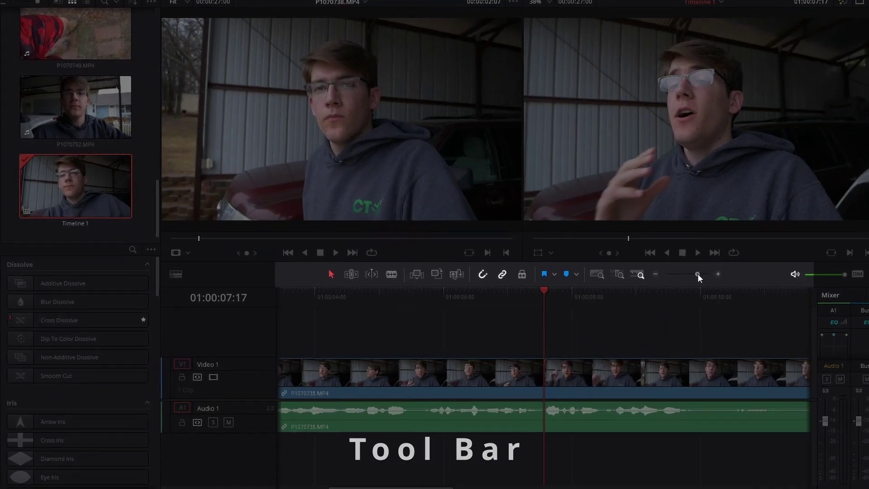
- Zoom the timeline in and out around the playhead and pan along it, returning to a view of the whole clip
drag(699, 277, 680, 263)
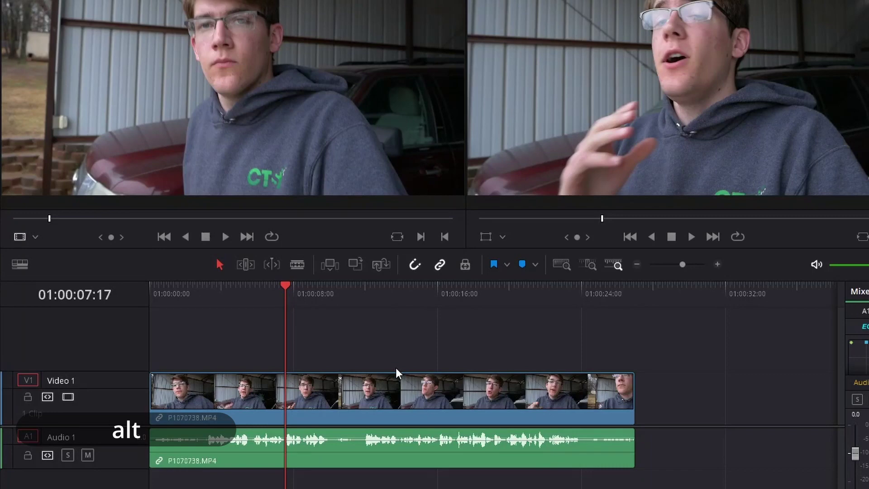
scroll(351, 384, up, 5)
scroll(352, 384, down, 6)
scroll(417, 379, up, 8)
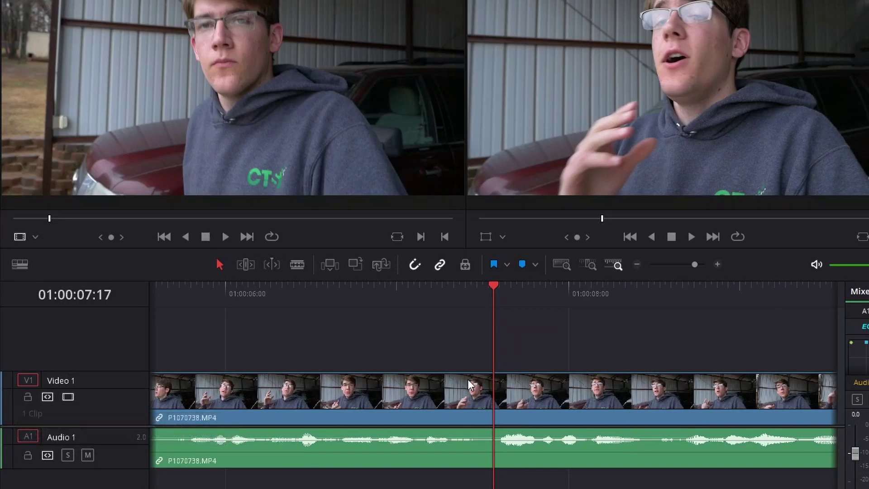
scroll(460, 377, down, 10)
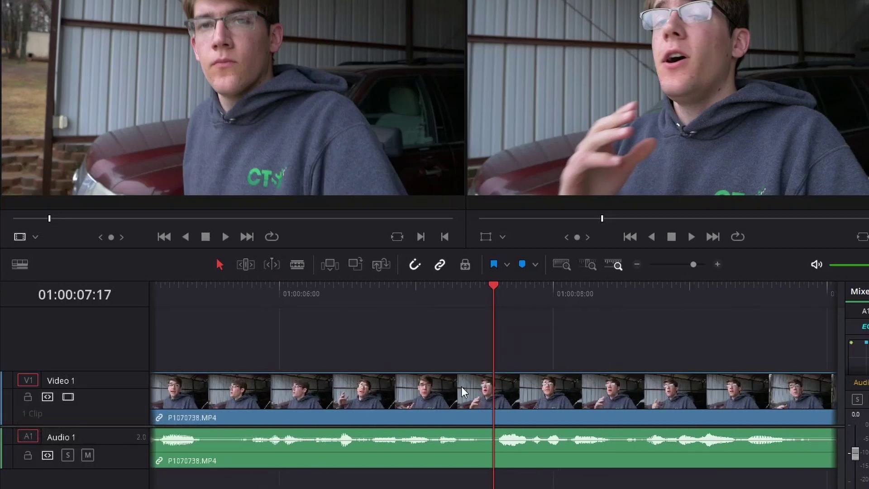
scroll(460, 377, up, 4)
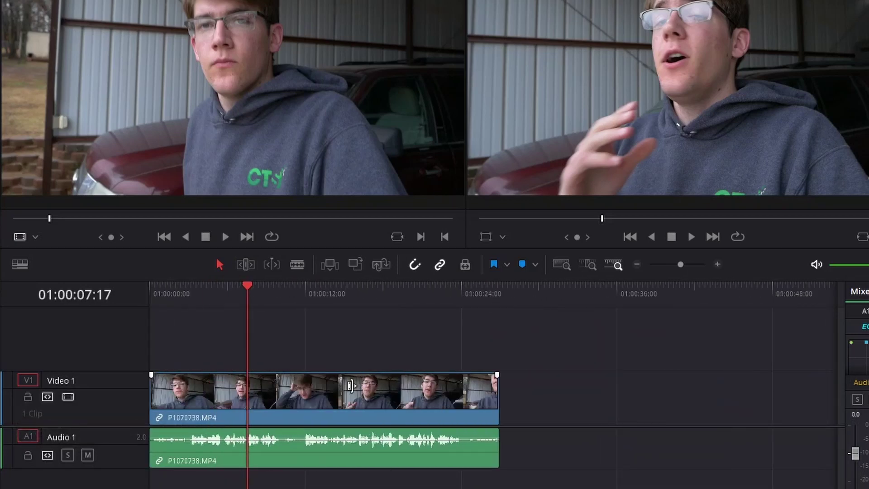
scroll(460, 376, down, 4)
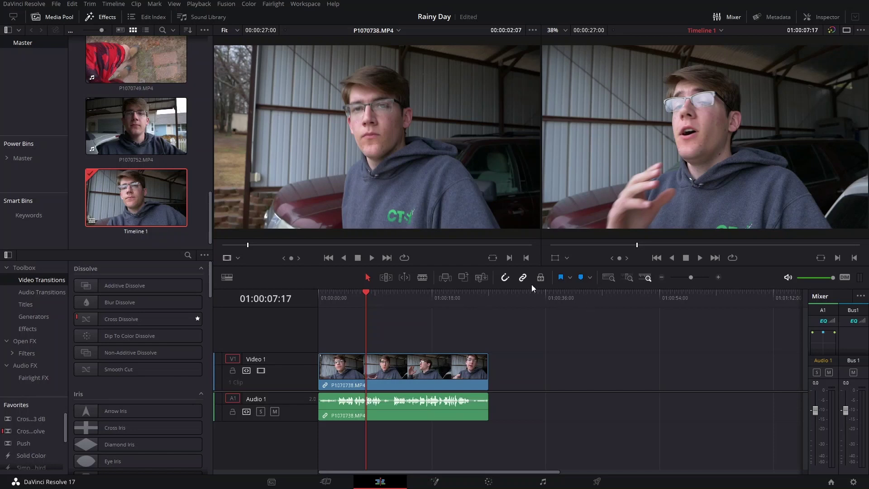
scroll(656, 332, up, 3)
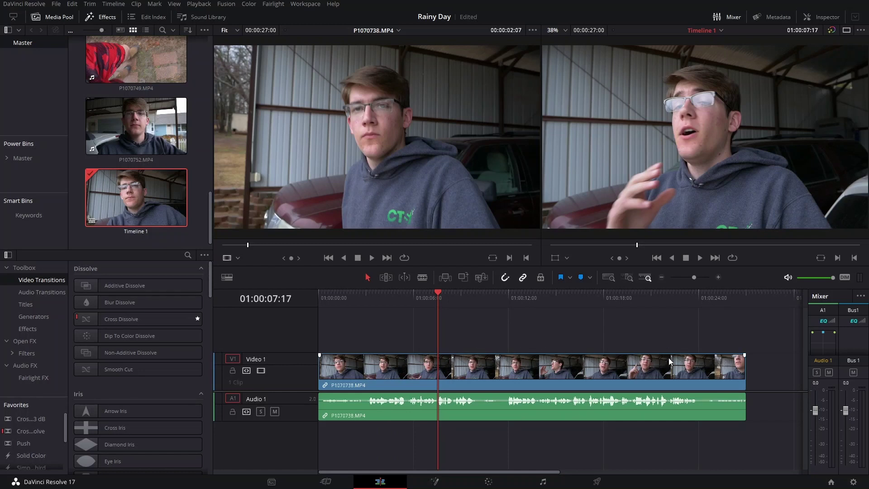
scroll(589, 362, right, 5)
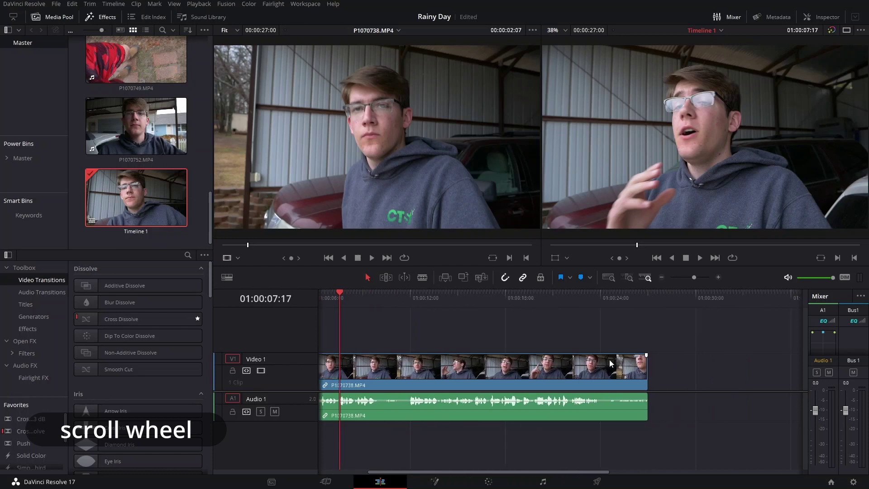
scroll(496, 359, right, 5)
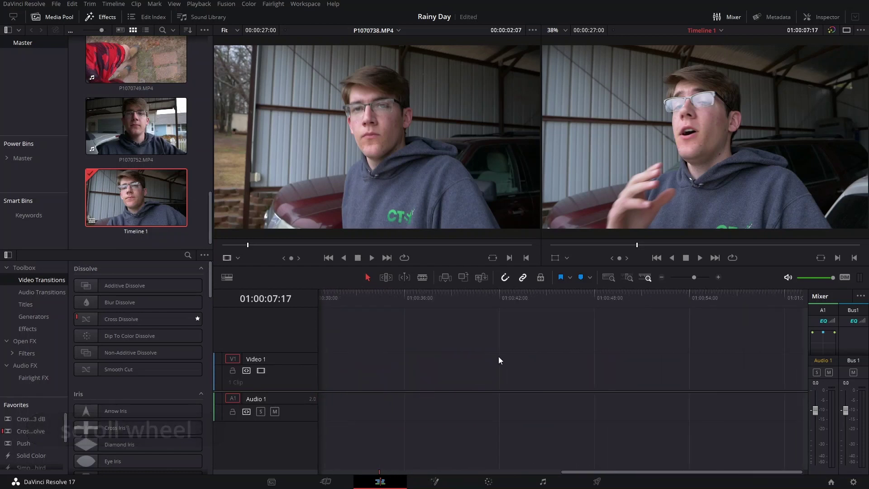
scroll(721, 362, left, 5)
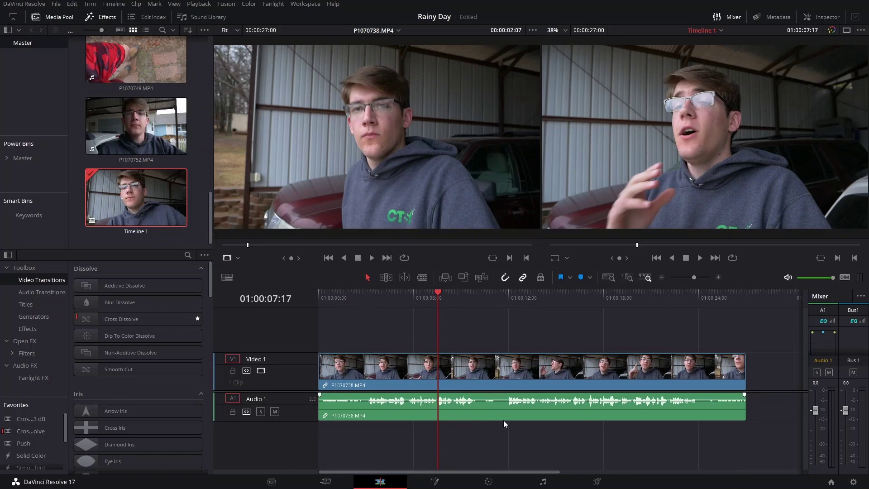
scroll(610, 369, right, 2)
scroll(631, 353, left, 2)
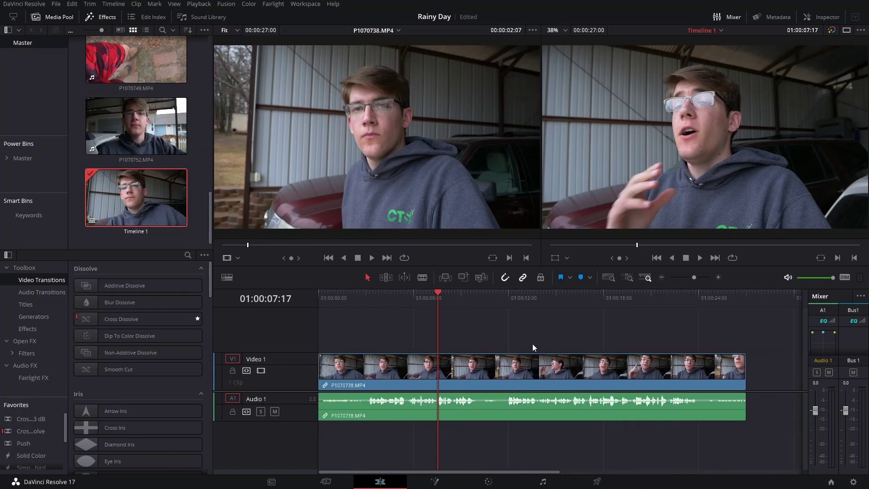
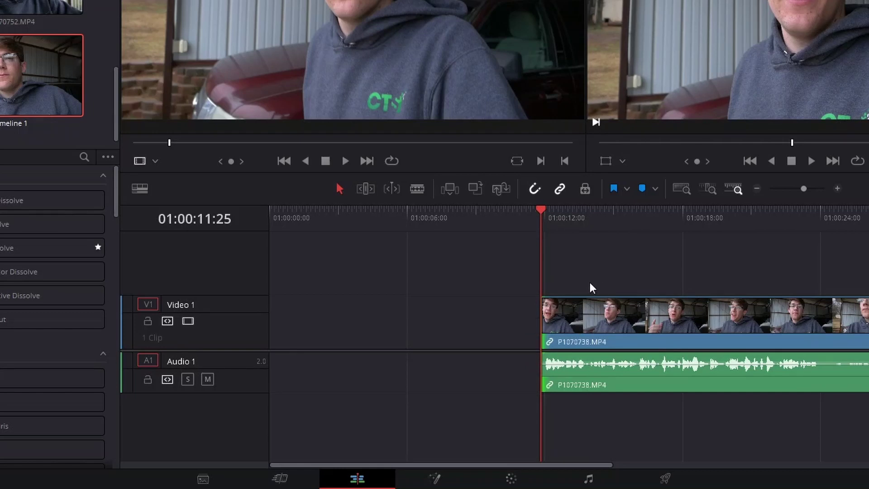
- Move the shortened P1070738.MP4 clip to the start of the timeline and play it from the beginning
click(690, 322)
drag(740, 319, 395, 324)
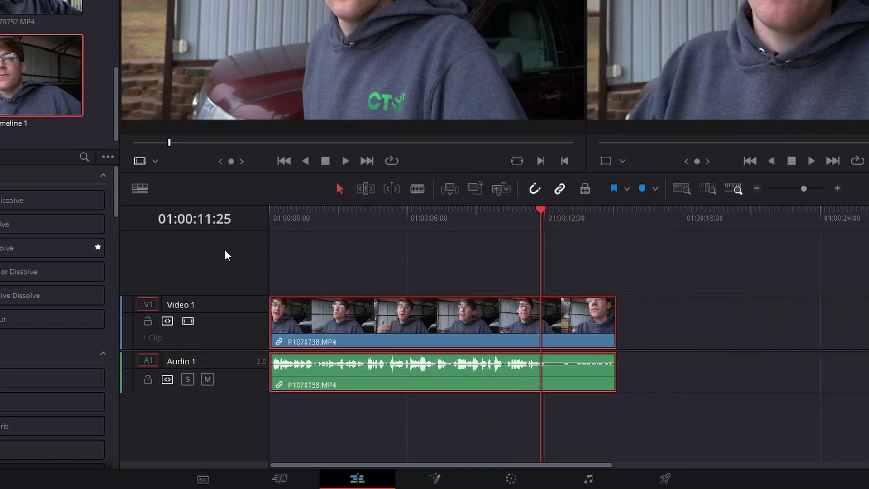
drag(324, 222, 271, 220)
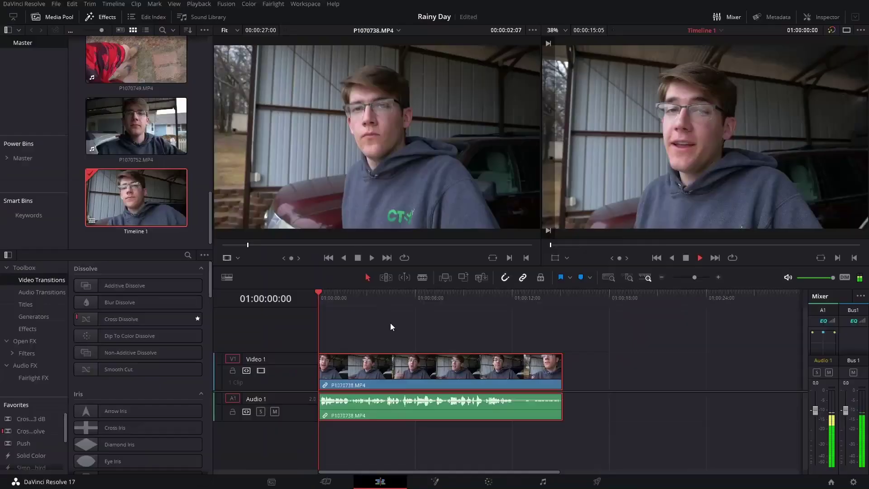
key(space)
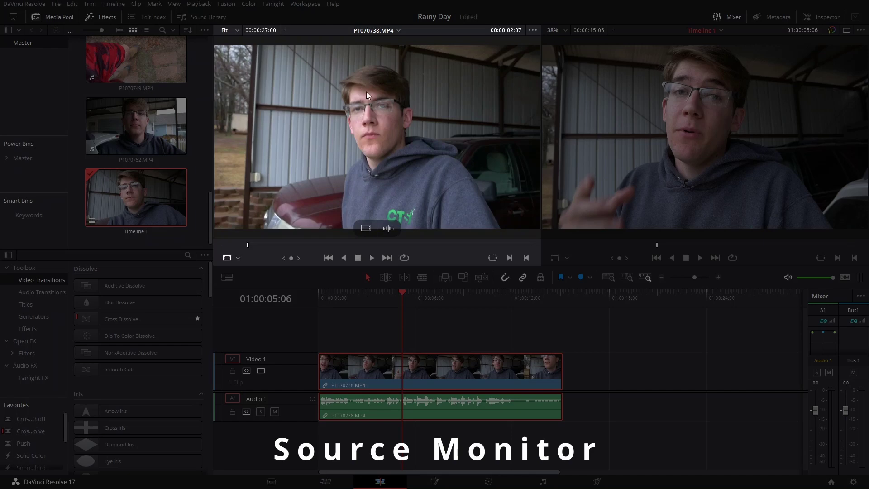
- Play the rest of the P1070738.MP4 clip, trim its end to a duration of 12:04 and play the new ending
scroll(148, 102, up, 10)
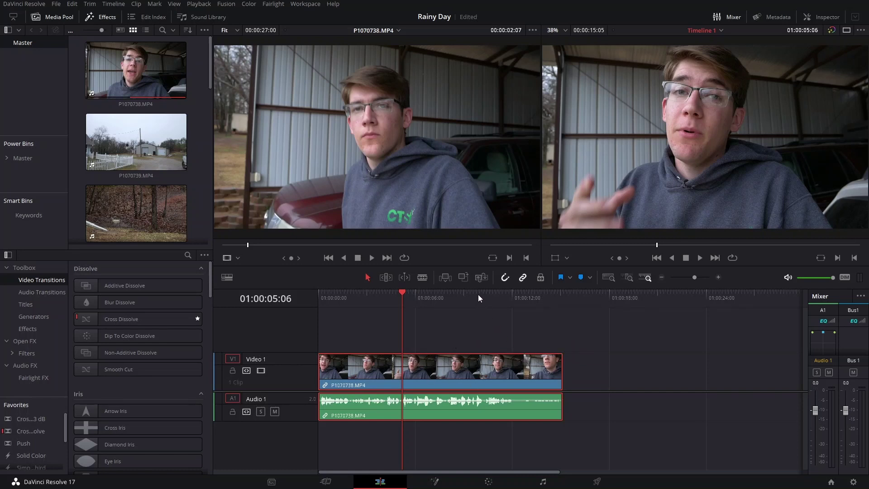
key(space)
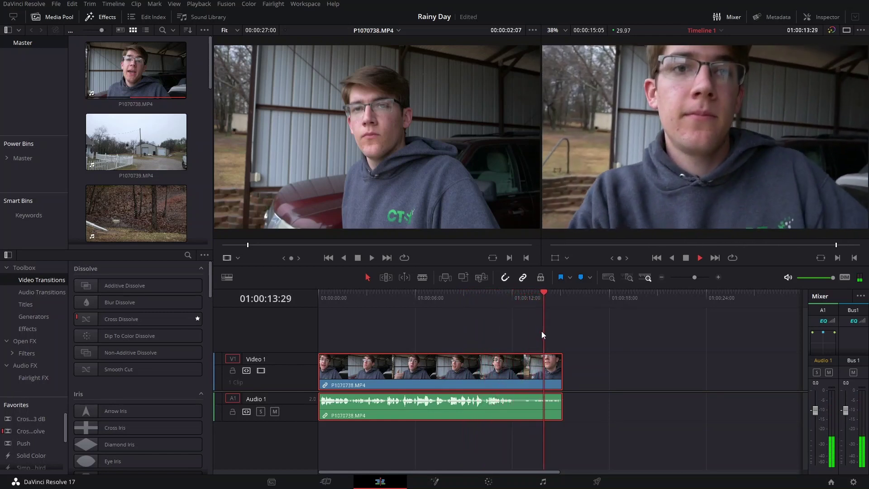
click(550, 335)
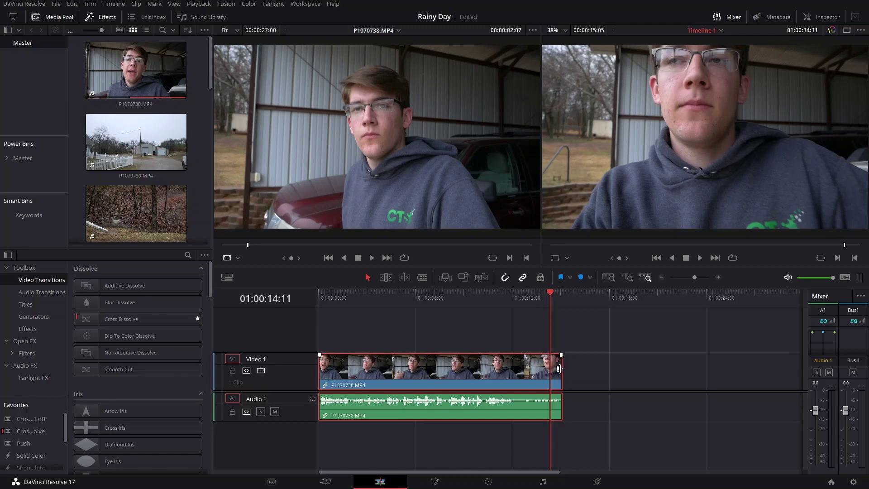
drag(559, 368, 511, 368)
click(500, 296)
key(space)
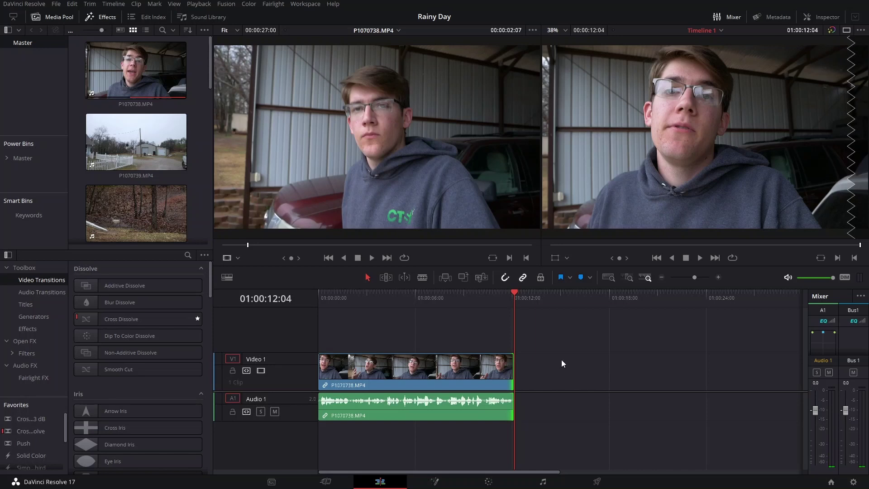
- Extend the end of the P1070738.MP4 clip to 01:00:12:13 and replay its ending
key(ctrl+equal)
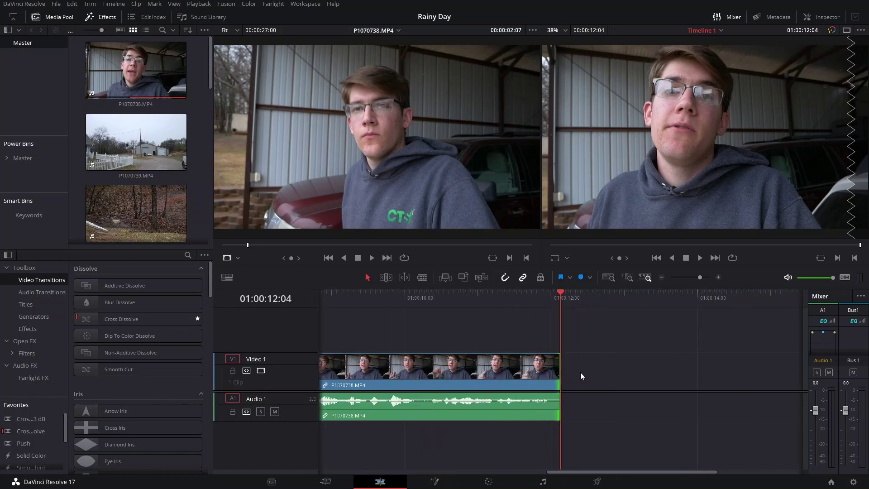
scroll(571, 362, up, 1)
drag(562, 367, 584, 367)
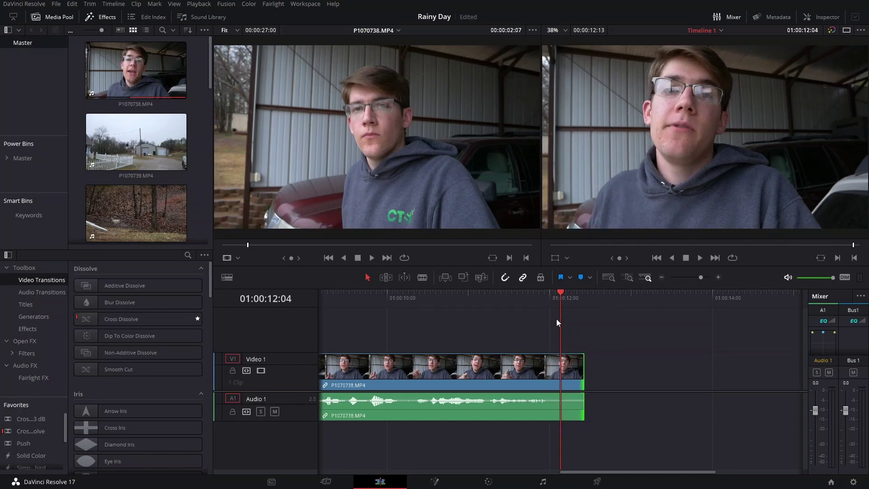
key(slash)
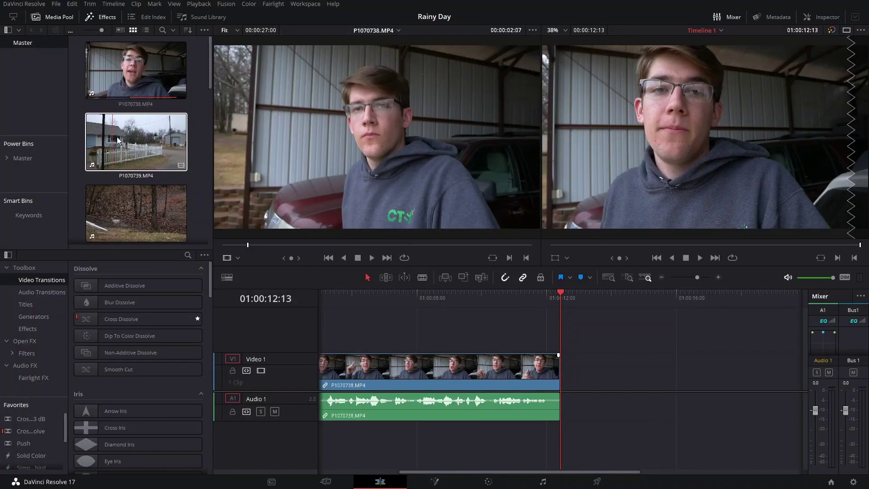
- Preview clip P1070739.MP4 from its start in the source viewer and place it directly after P1070738.MP4 on the timeline
double_click(135, 144)
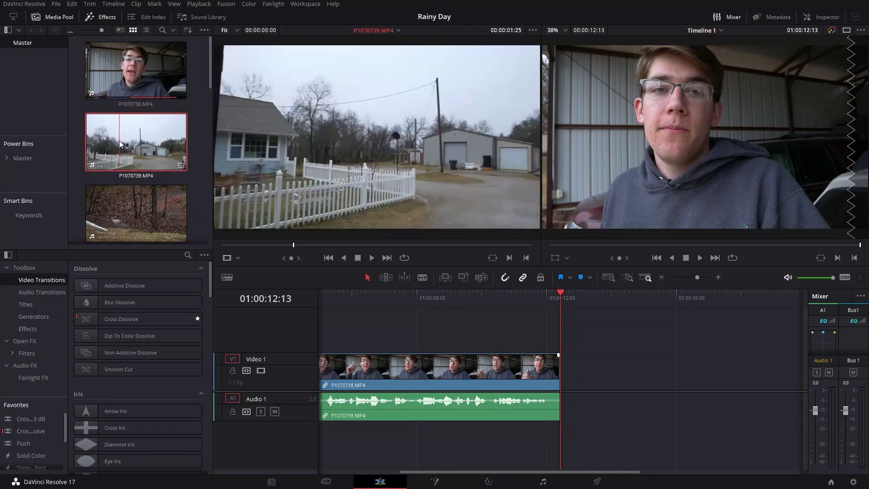
drag(273, 245, 198, 244)
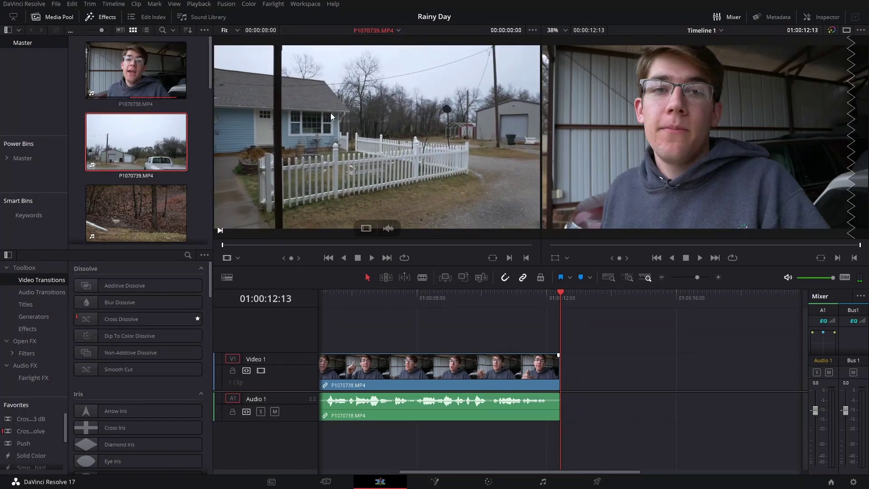
key(space)
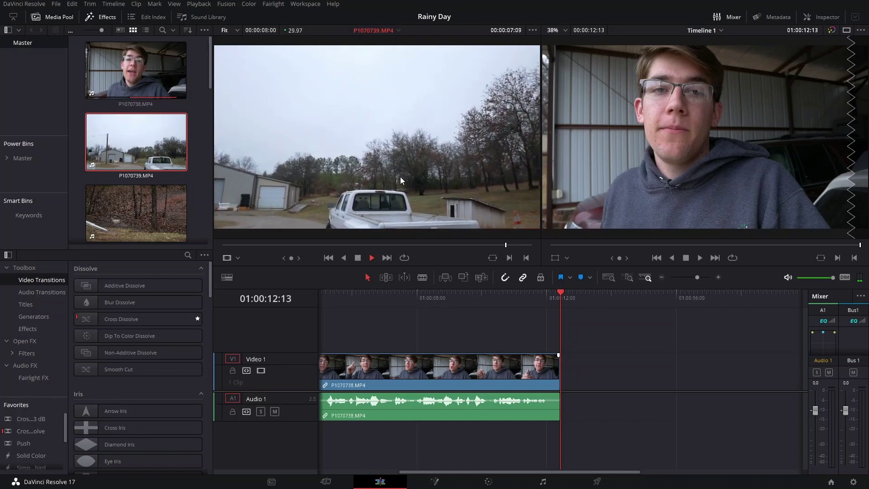
key(space)
drag(311, 121, 566, 381)
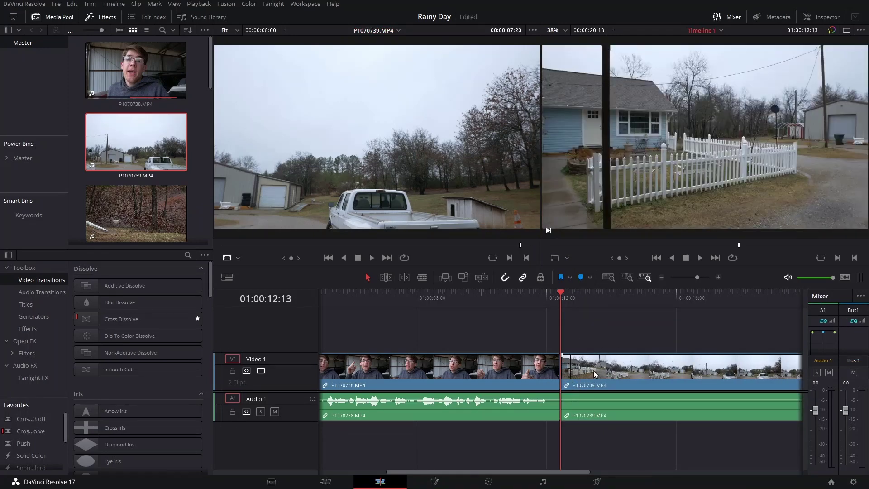
- Split the P1070739.MP4 clip at 01:00:13:07 on the timeline with the Blade tool
scroll(461, 333, right, 3)
click(473, 299)
drag(474, 300, 484, 307)
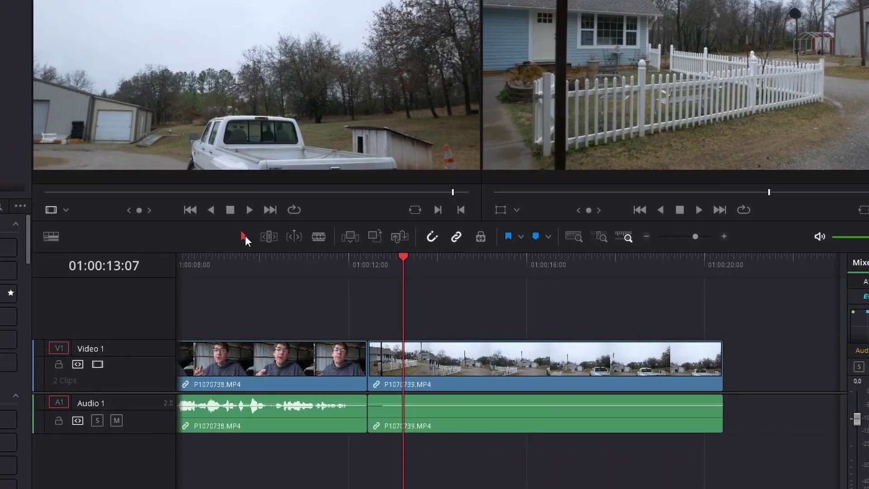
click(320, 235)
click(321, 236)
key(b)
key(a)
key(b)
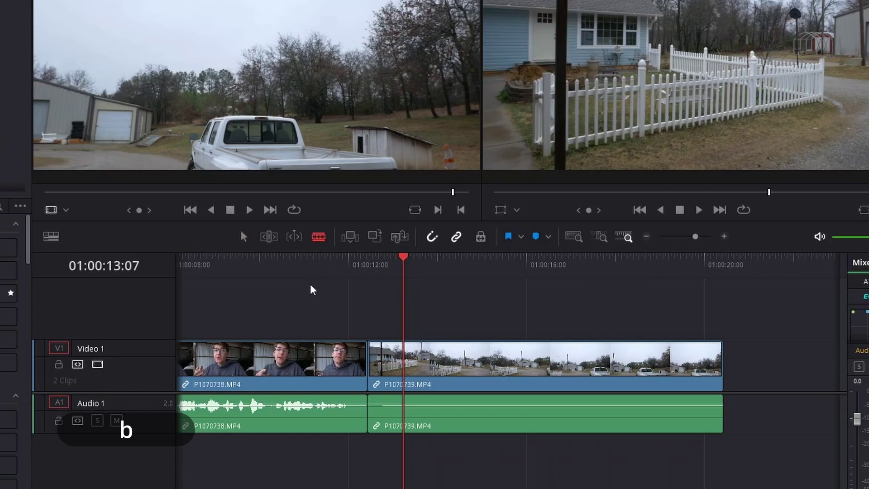
click(407, 366)
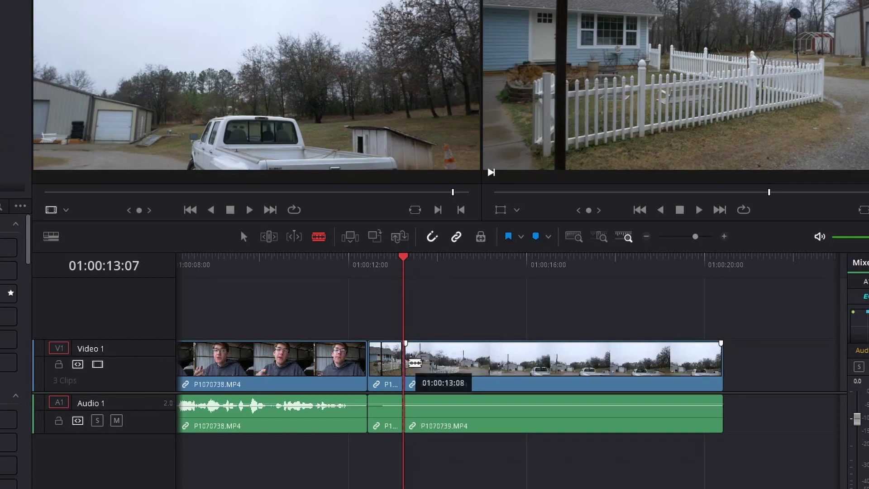
- Move the short opening piece of P1070739.MP4 beyond the end of the longer piece, leaving gaps between the clips
drag(424, 267, 457, 266)
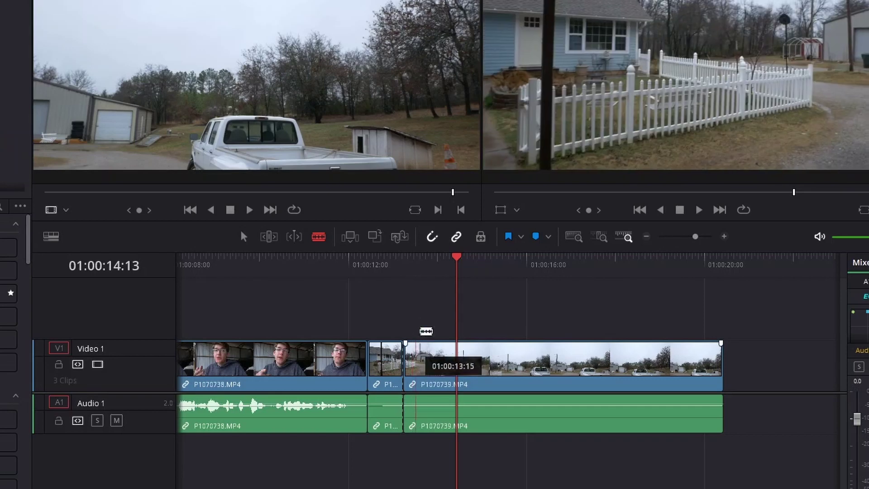
key(a)
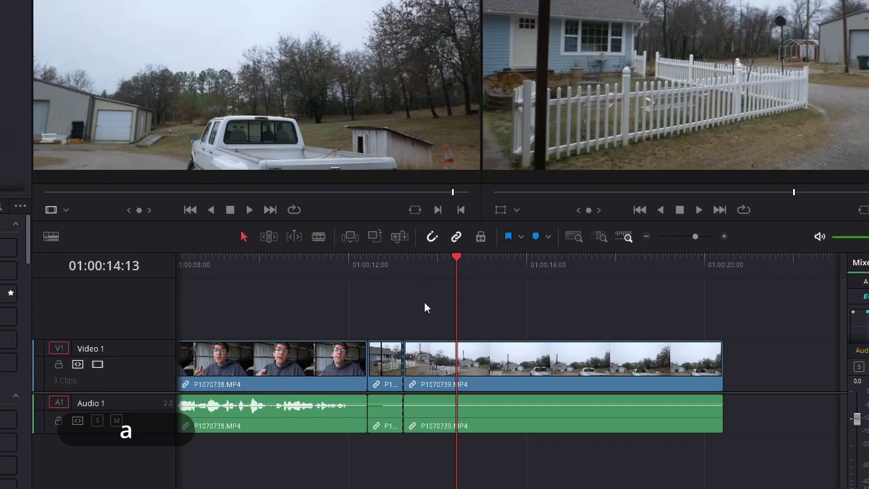
drag(384, 361, 607, 358)
mouse_move(488, 367)
mouse_down()
mouse_move(474, 366)
mouse_move(498, 365)
mouse_move(489, 365)
mouse_up()
drag(709, 378, 694, 367)
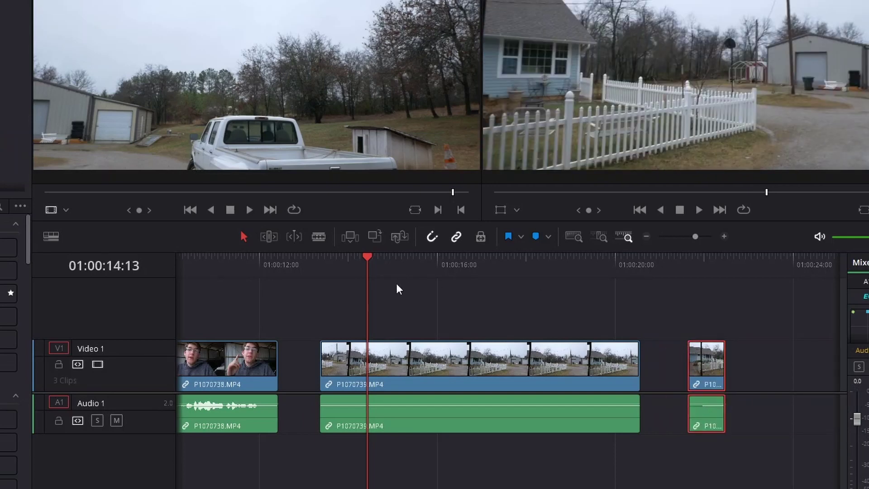
- Split the longer P1070739.MP4 piece at 01:00:19:14 on the timeline with the Blade tool
drag(401, 265, 593, 287)
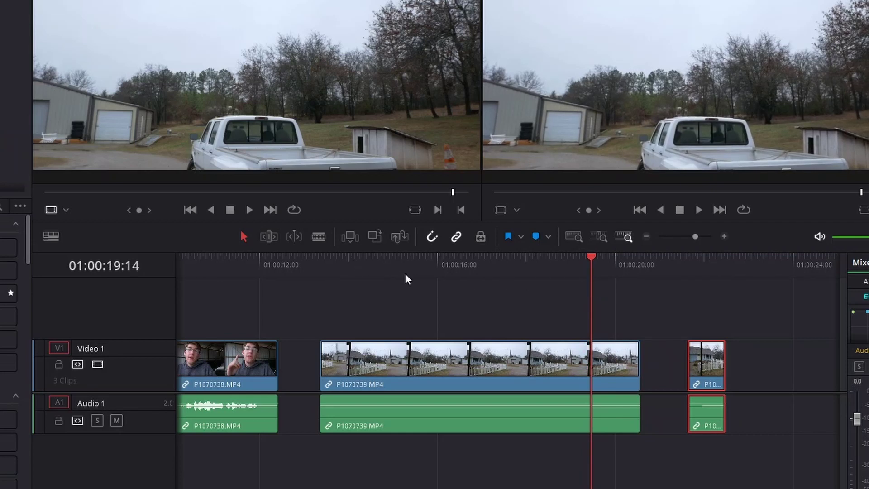
key(b)
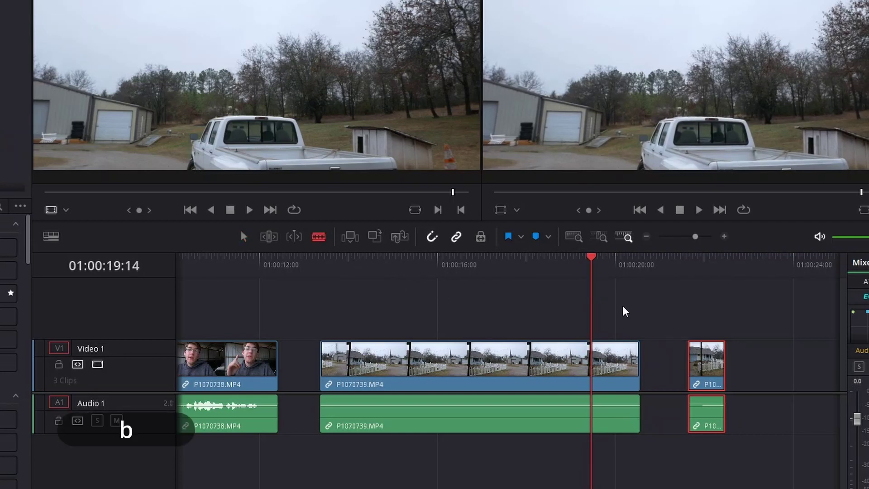
click(595, 367)
click(617, 312)
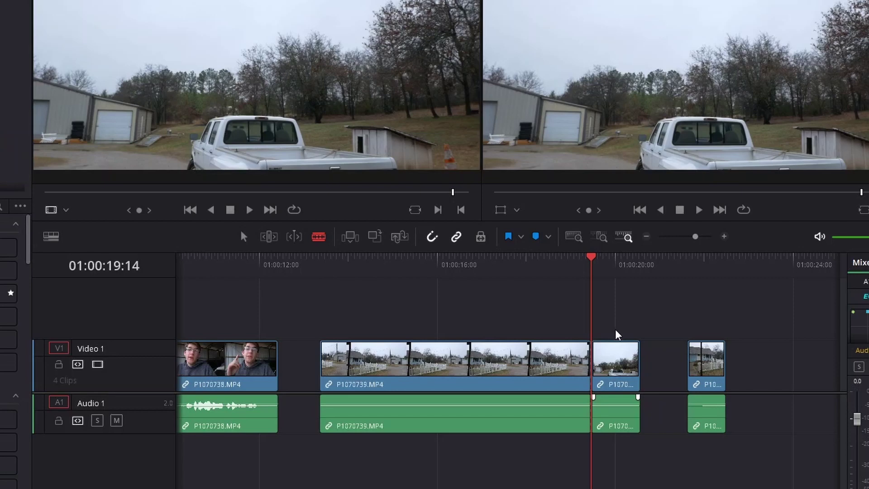
- Cut the piece following the 01:00:19:14 split out of the timeline and undo the cut
key(a)
click(616, 366)
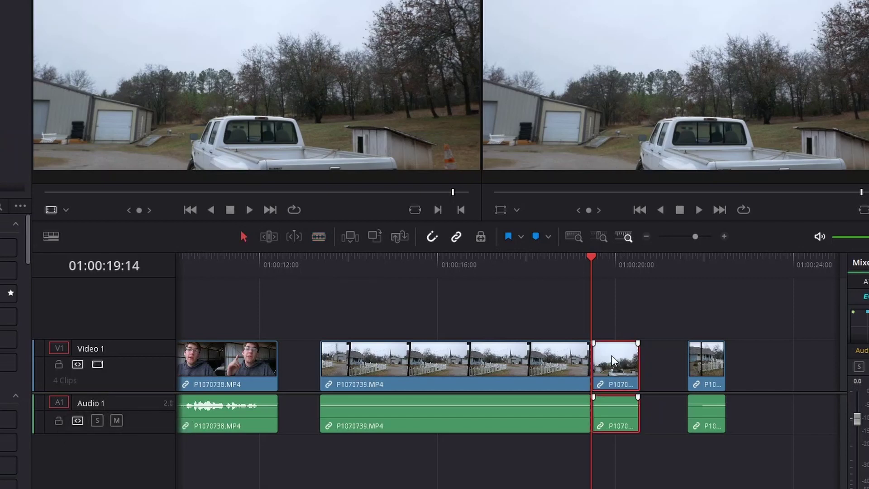
right_click(613, 356)
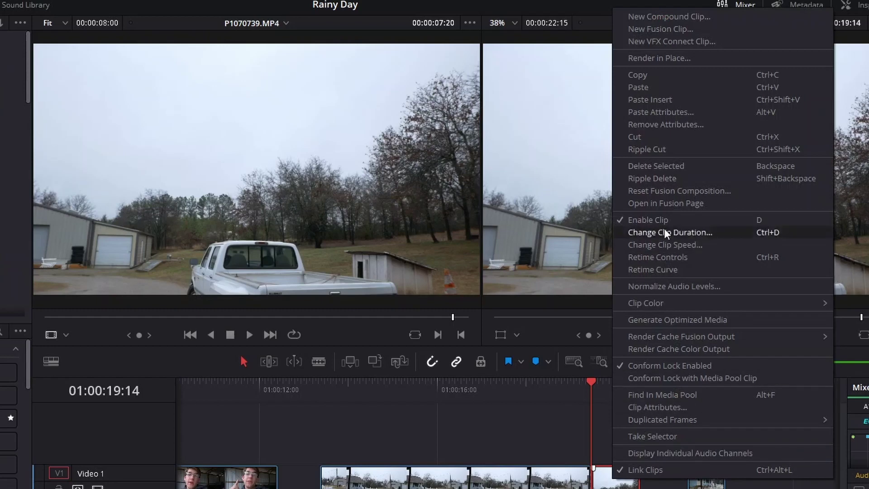
click(648, 136)
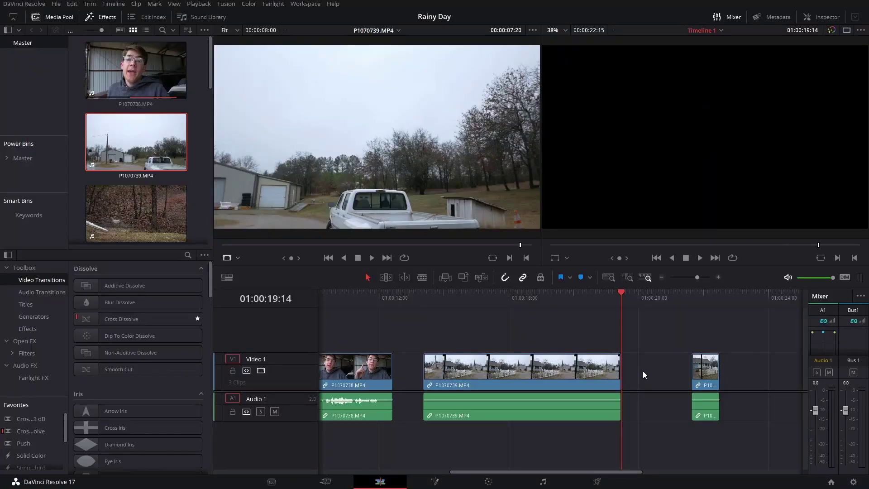
key(ctrl+z)
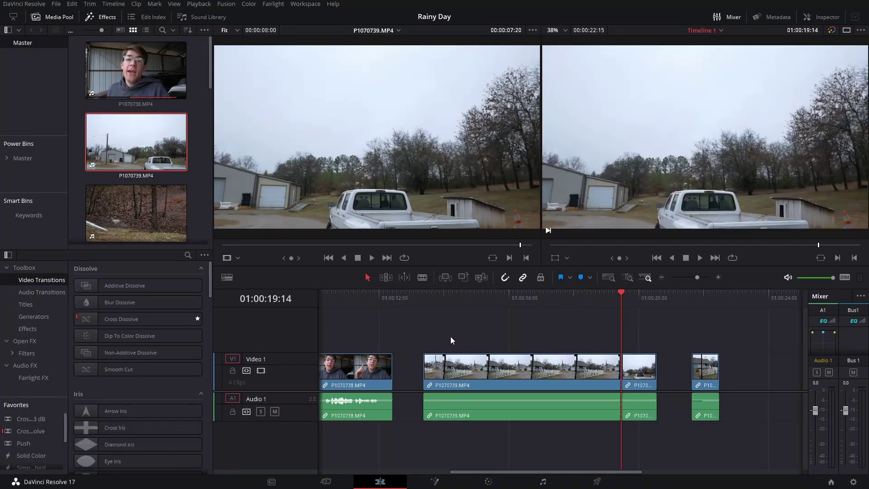
- Delete the piece after the 01:00:19:14 split and move the remaining long P1070739.MP4 clip directly against P1070738.MP4
click(644, 370)
right_click(639, 368)
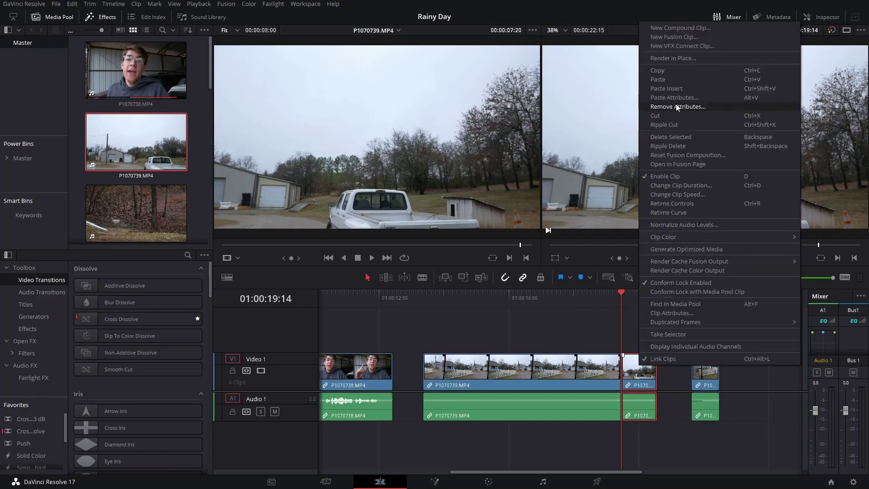
click(640, 367)
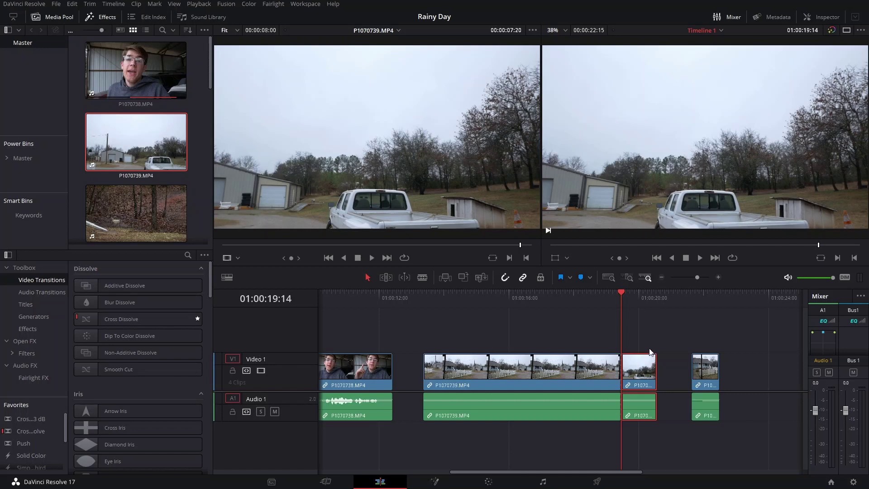
key(BackSpace)
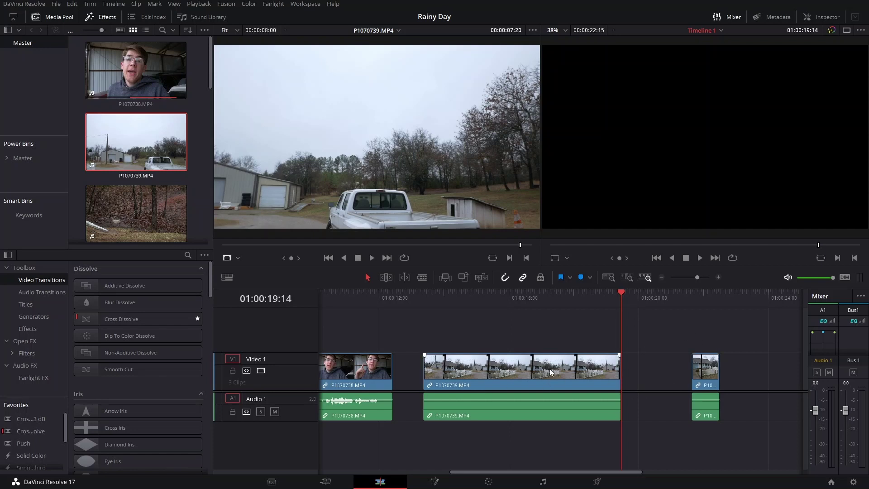
drag(560, 373, 534, 371)
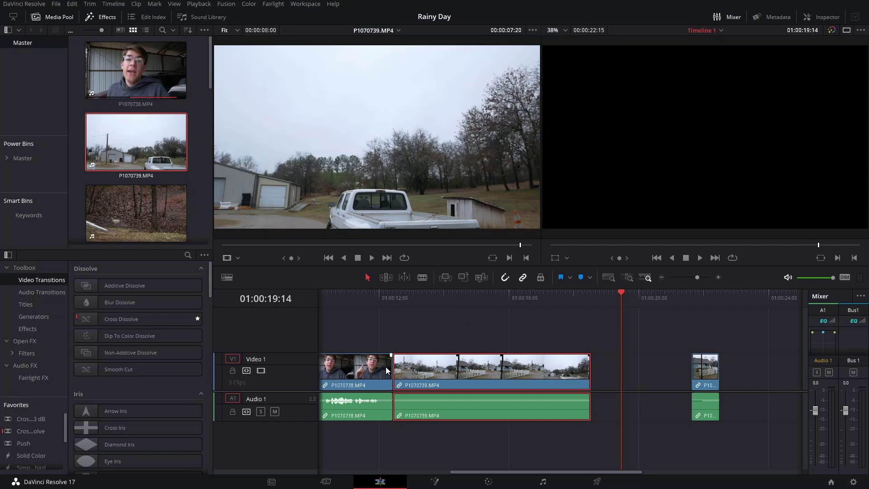
- Play the timeline from 01:00:11:07 to review the change from P1070738.MP4 to P1070739.MP4
click(374, 297)
drag(374, 298, 355, 301)
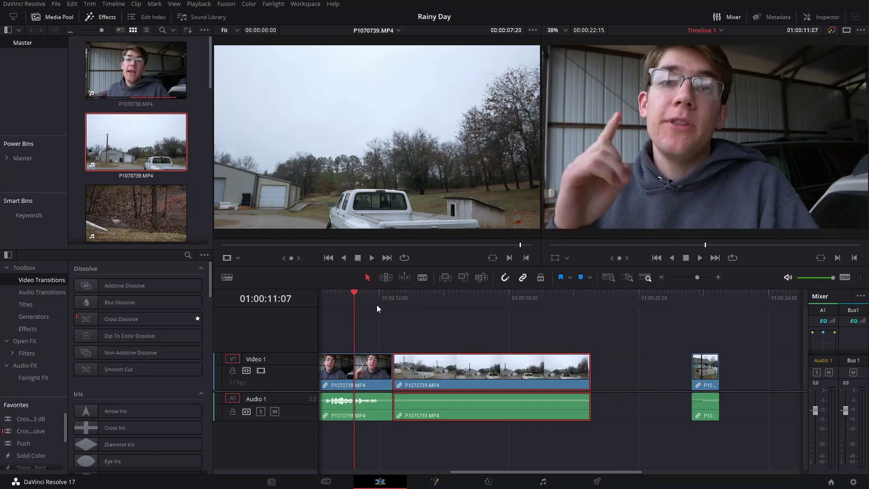
key(space)
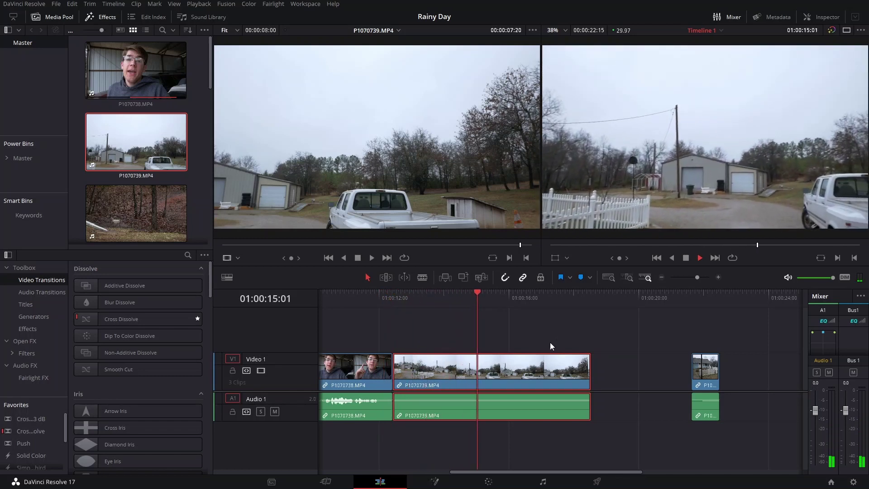
key(space)
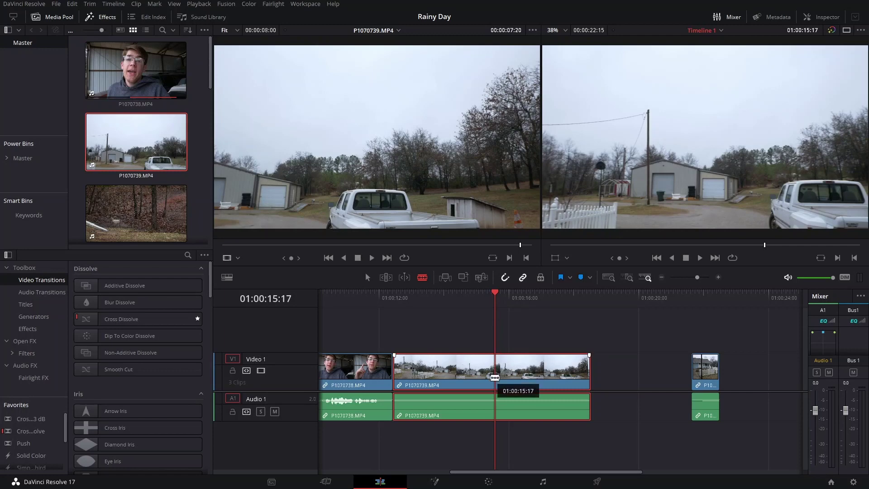
- Chop the long P1070739.MP4 clip into six pieces with the Blade tool and select individual pieces
click(425, 370)
click(468, 372)
click(537, 371)
click(566, 371)
click(512, 371)
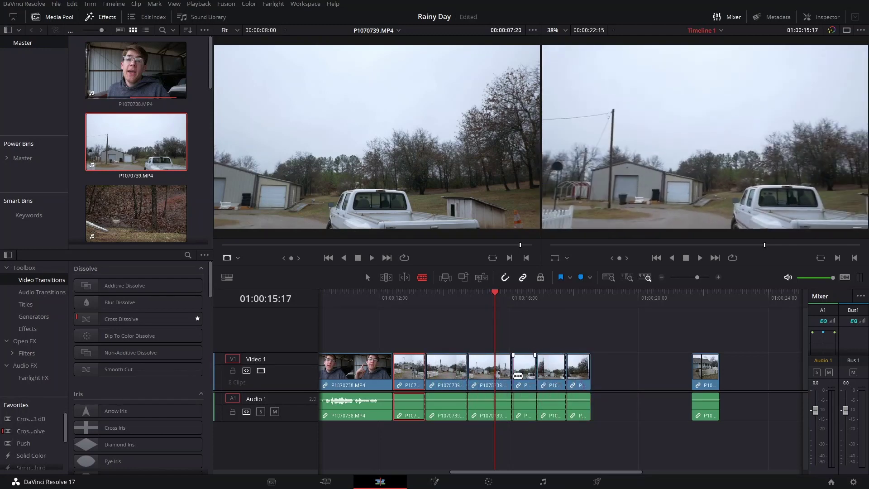
mouse_move(443, 372)
mouse_down()
mouse_move(598, 372)
mouse_move(637, 336)
mouse_move(432, 345)
mouse_move(443, 370)
mouse_up()
mouse_move(530, 375)
mouse_down()
mouse_move(620, 375)
mouse_move(531, 374)
mouse_up()
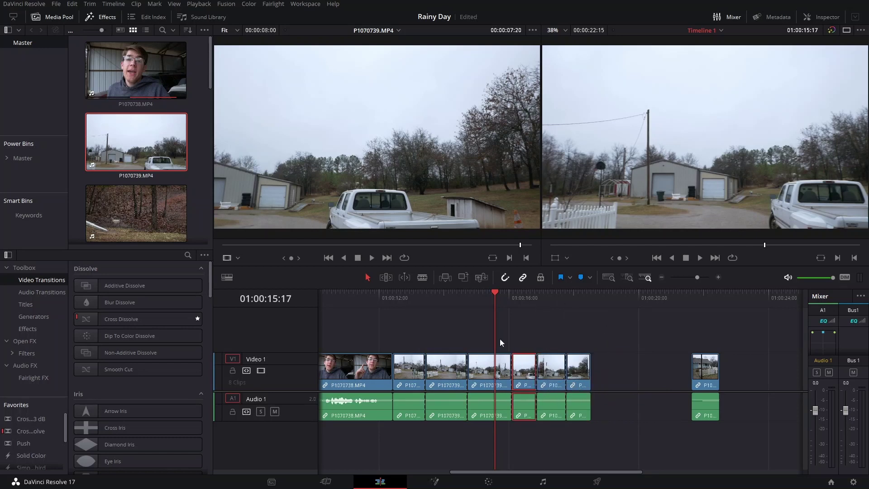
- Undo all the splits, the deletion and the moves of P1070739.MP4 to restore it as one uncut clip
click(511, 338)
key(ctrl+z)
key(ctrl+z)
key(ctrl+z)
key(ctrl+z)
key(ctrl+z)
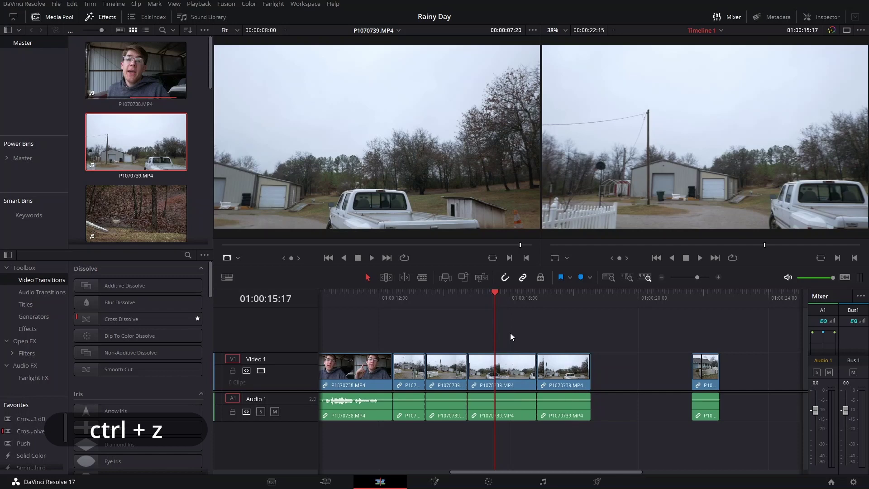
key(ctrl+z)
key(ctrl+z)
key(ctrl+z)
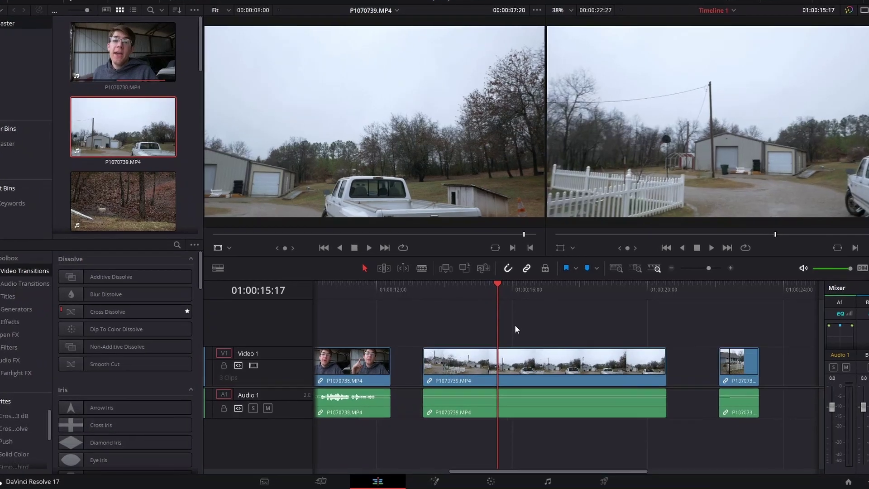
key(ctrl+z)
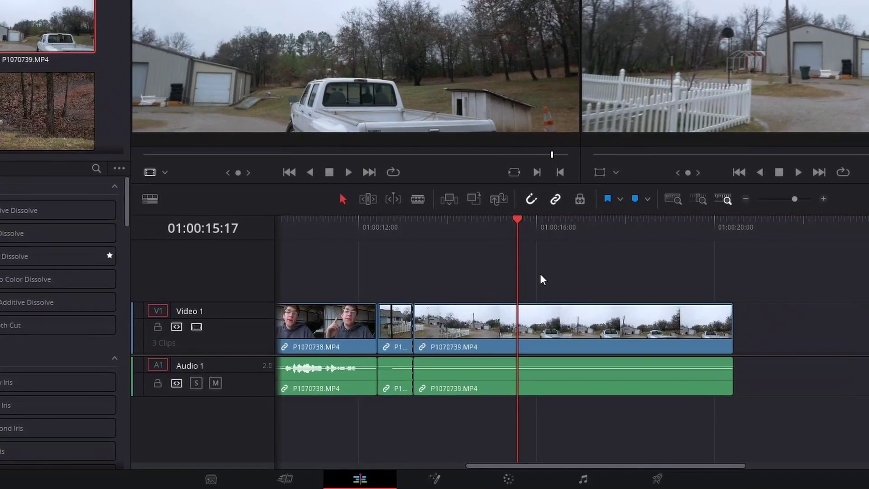
key(ctrl+z)
- Split the P1070739.MP4 clip at 01:00:13:10 on the timeline with the Blade tool
drag(423, 217, 417, 219)
key(b)
click(418, 329)
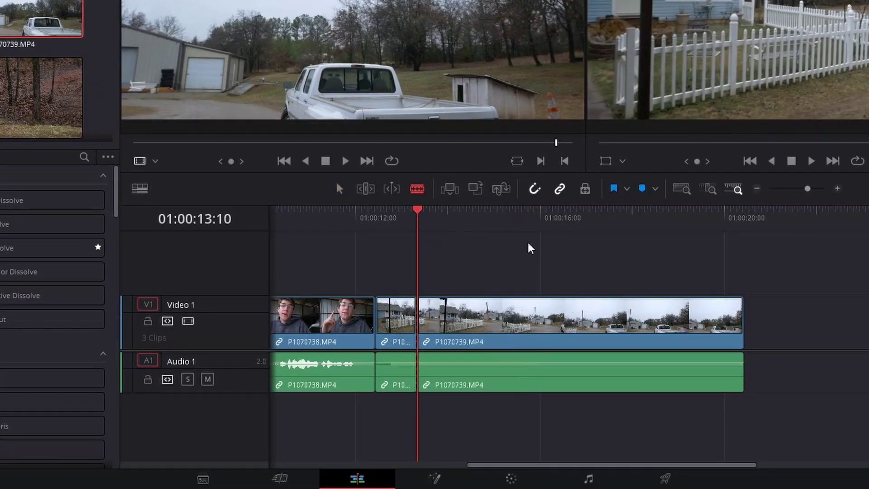
- Delete the short opening piece of P1070739.MP4, move the rest against P1070738.MP4, and undo both edits
key(a)
click(398, 322)
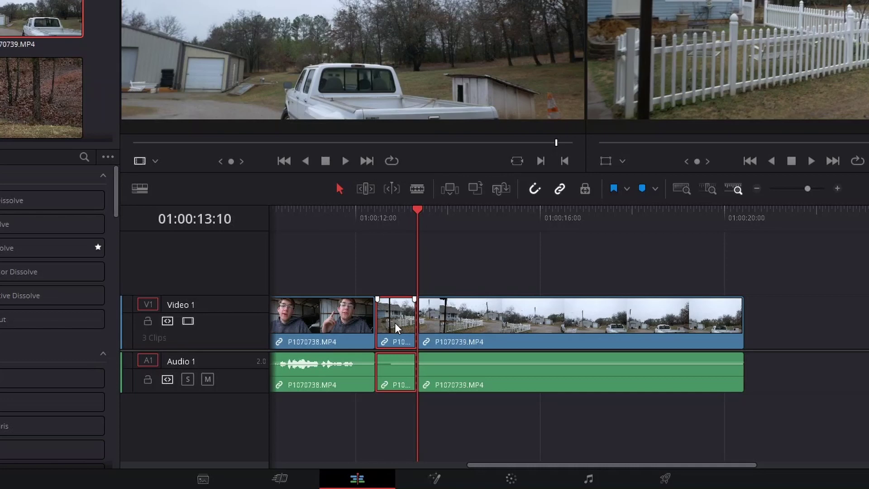
key(BackSpace)
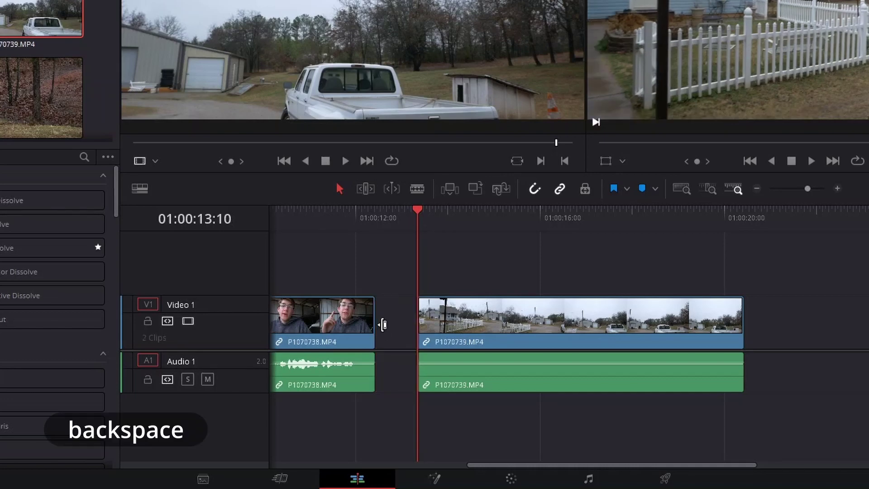
key(/)
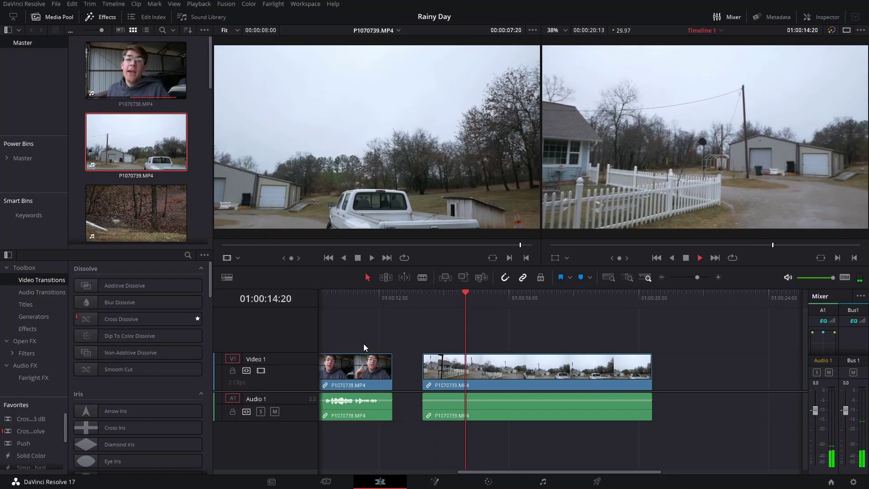
drag(531, 371, 501, 372)
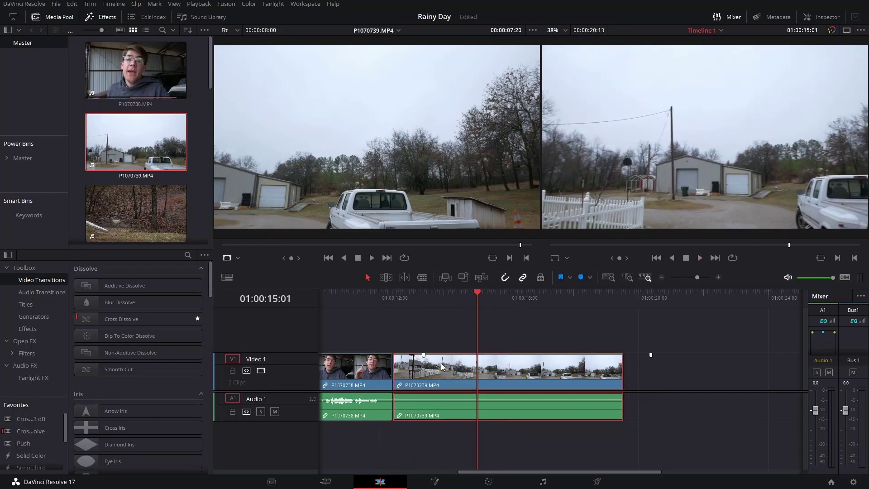
key(ctrl+z)
key(ctrl+z)
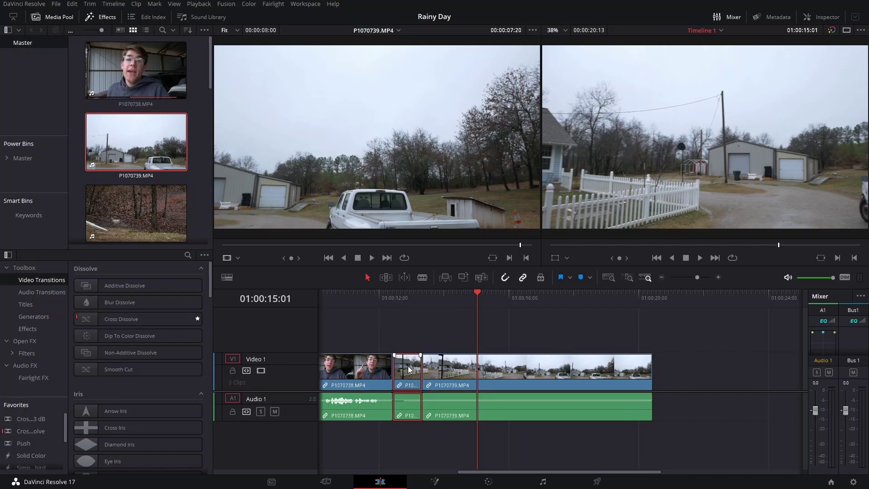
- Apply Ripple Cut to the short opening piece of P1070739.MP4 and undo it
right_click(409, 372)
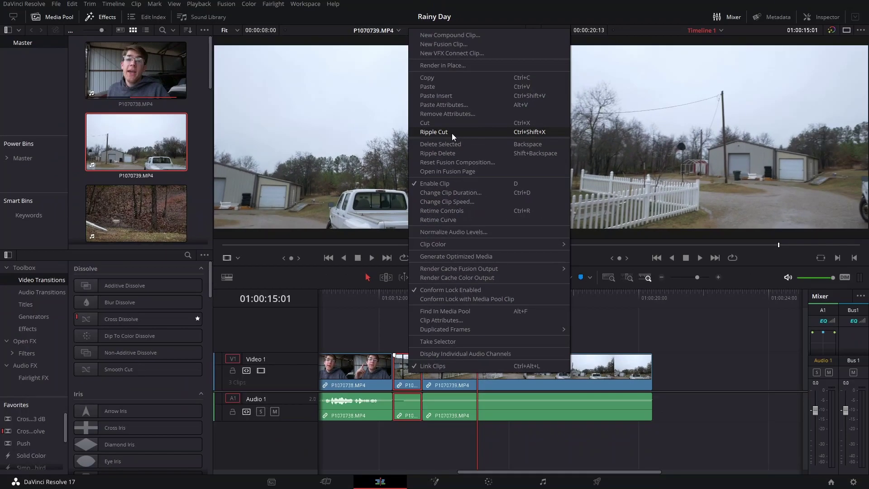
click(452, 133)
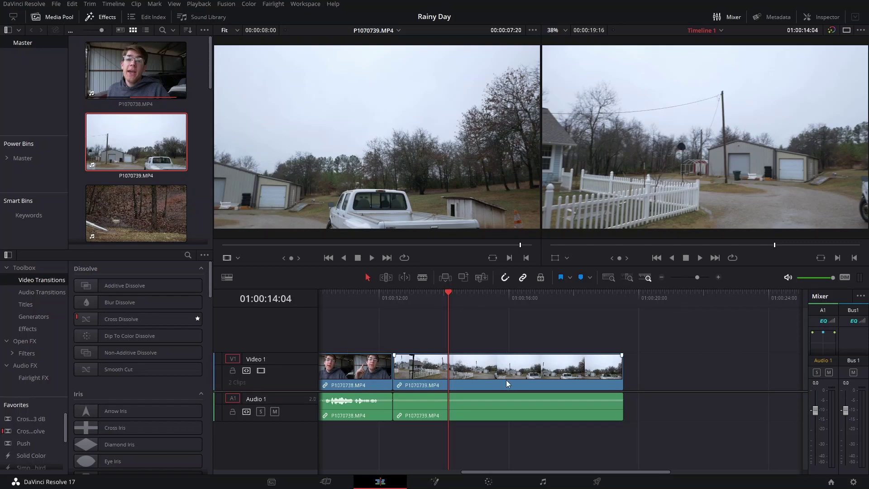
key(ctrl+z)
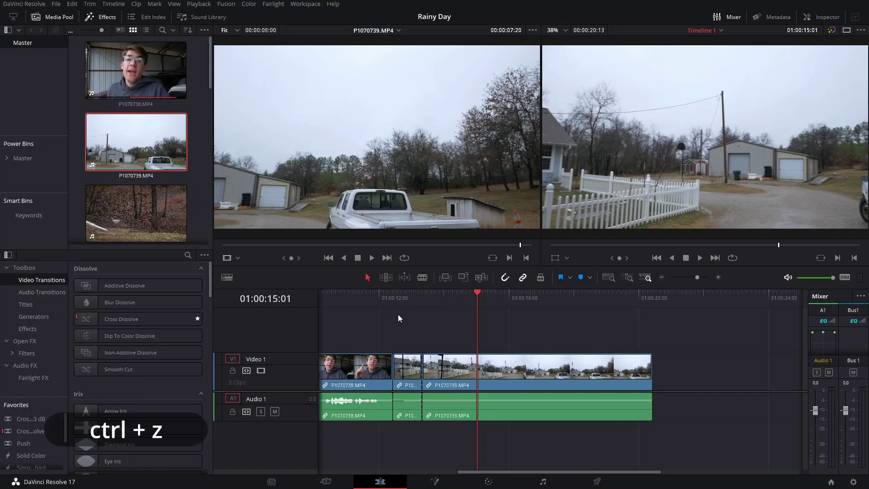
- Ripple delete the short opening piece of P1070739.MP4 and split the remaining clip shortly after 01:00:14:04 with the Blade tool
click(408, 371)
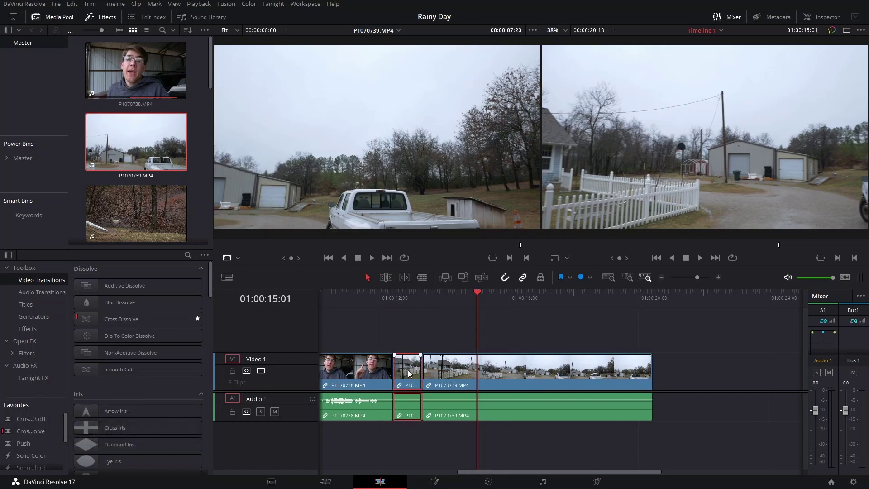
key(Delete)
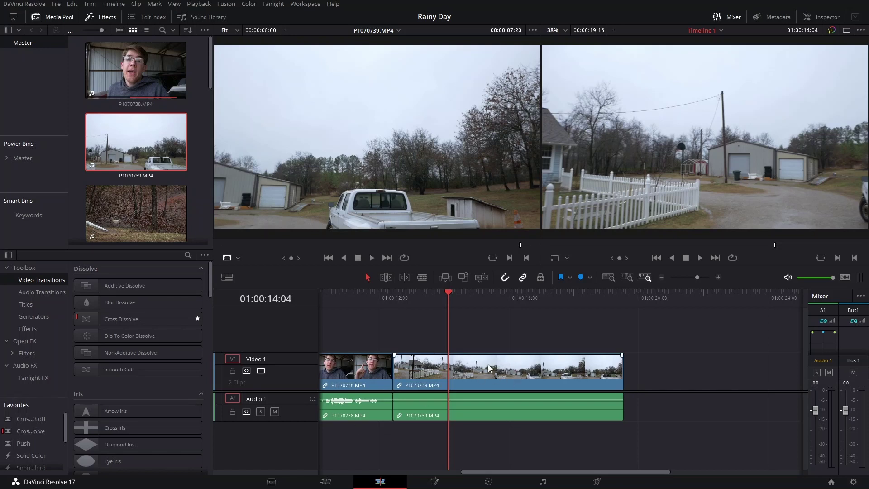
key(b)
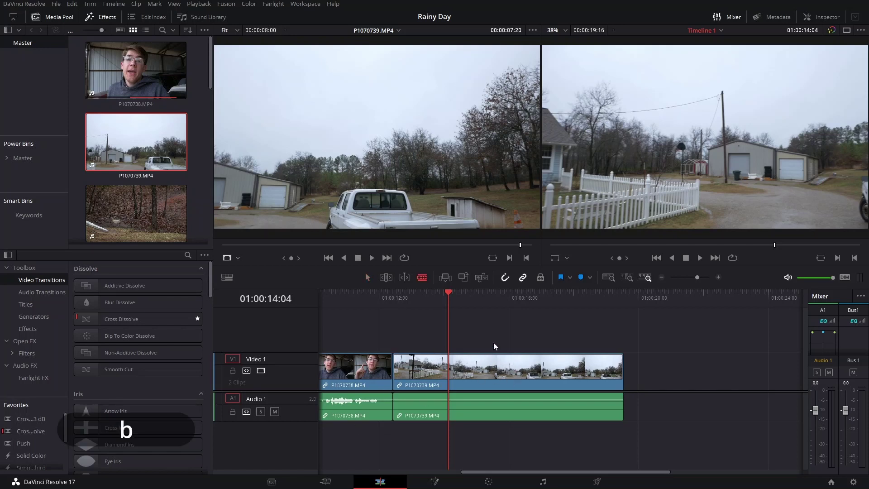
click(469, 369)
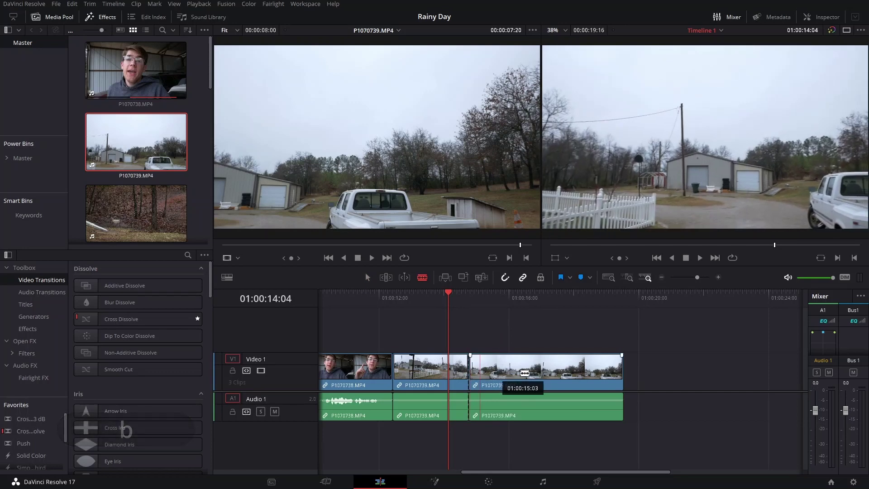
- Split the last P1070739.MP4 piece on the timeline about halfway along its length with the Blade tool
click(545, 371)
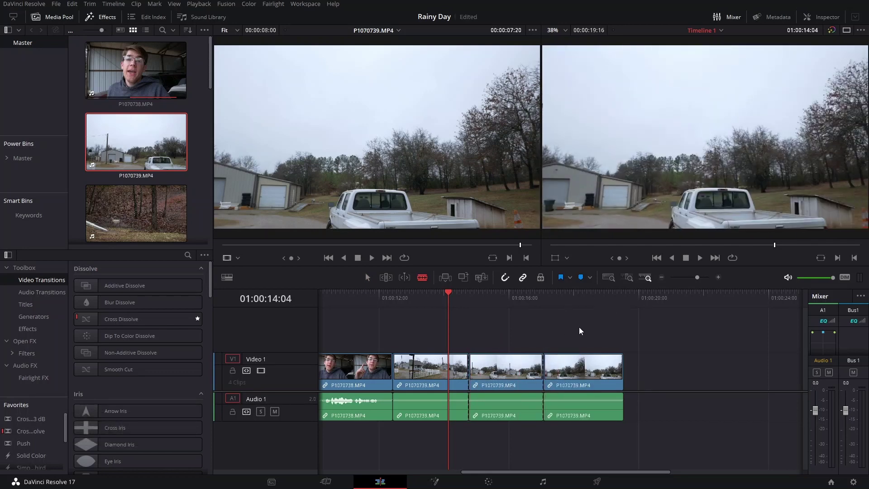
- Delete the middle P1070739.MP4 piece without closing the gap, and undo the deletion
key(a)
click(506, 377)
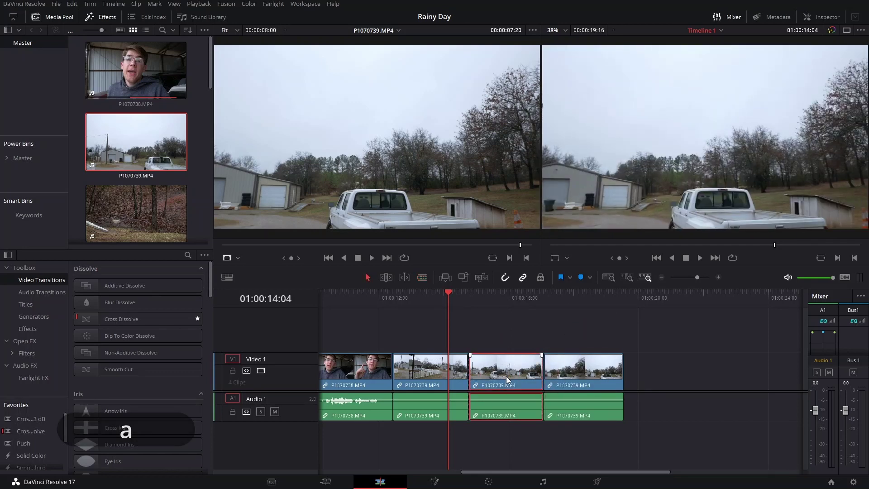
key(BackSpace)
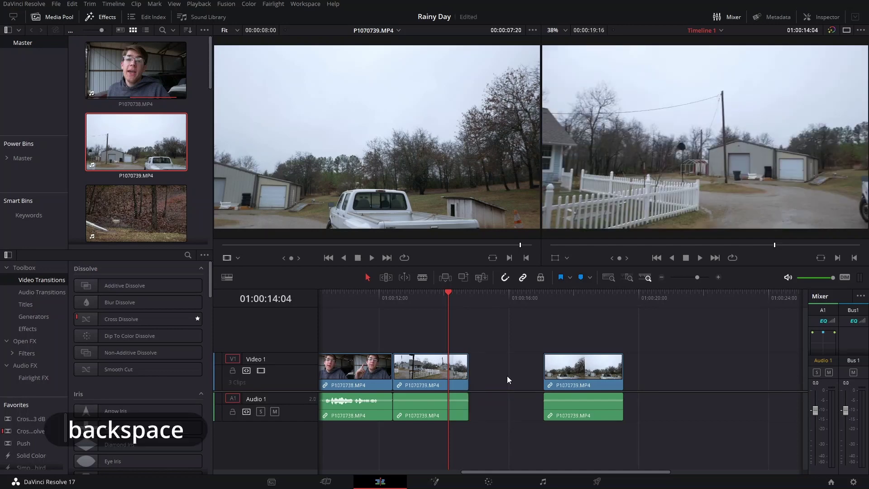
key(ctrl+z)
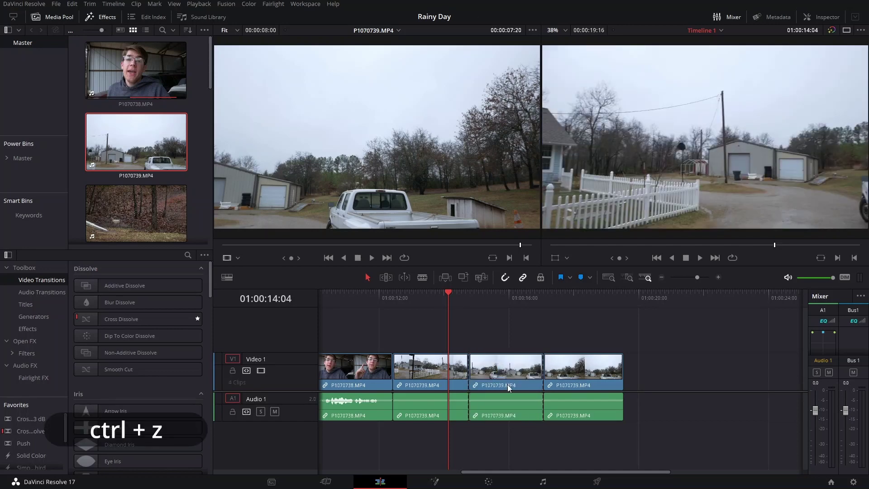
- Ripple delete the middle P1070739.MP4 piece, closing the gap between the two remaining pieces of that clip
click(506, 372)
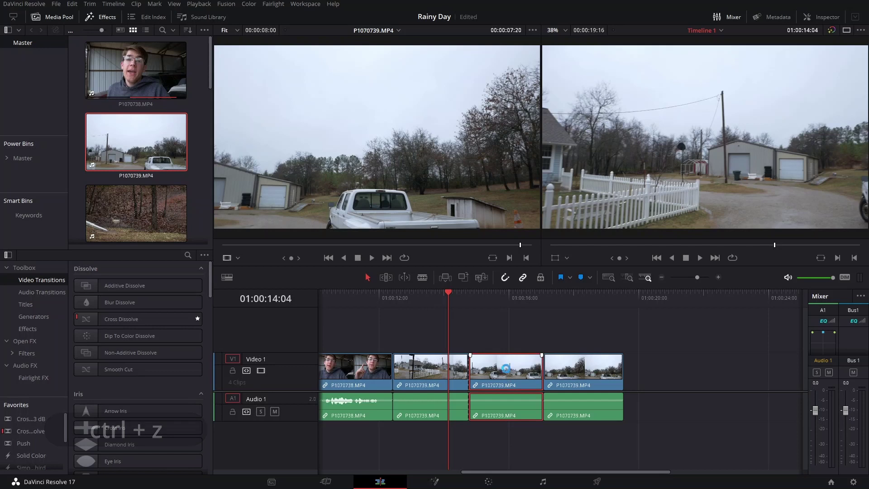
key(Delete)
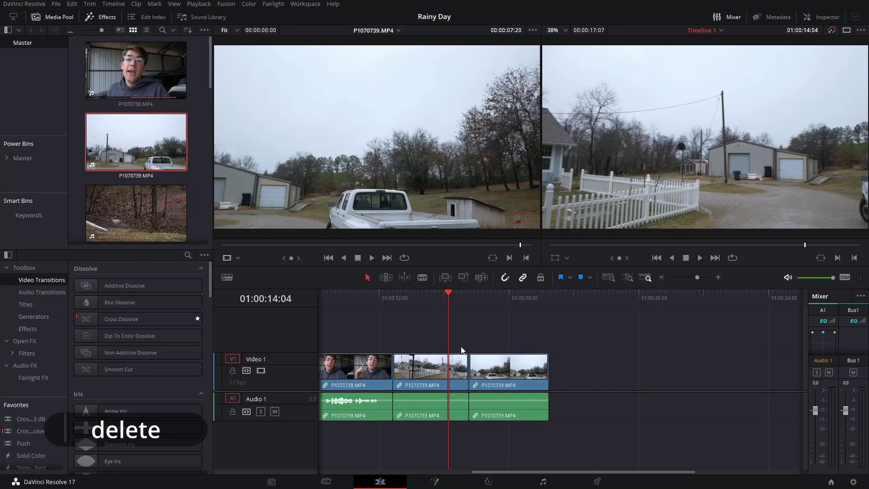